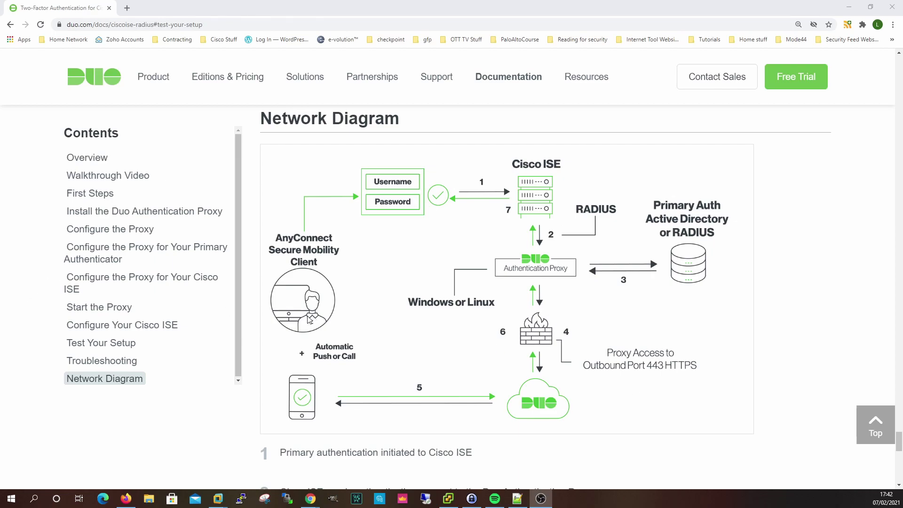
# - Leave the Duo network diagram and bring up the Cisco ISE admin home dashboard
pyautogui.hotkey('alt', 'Tab')
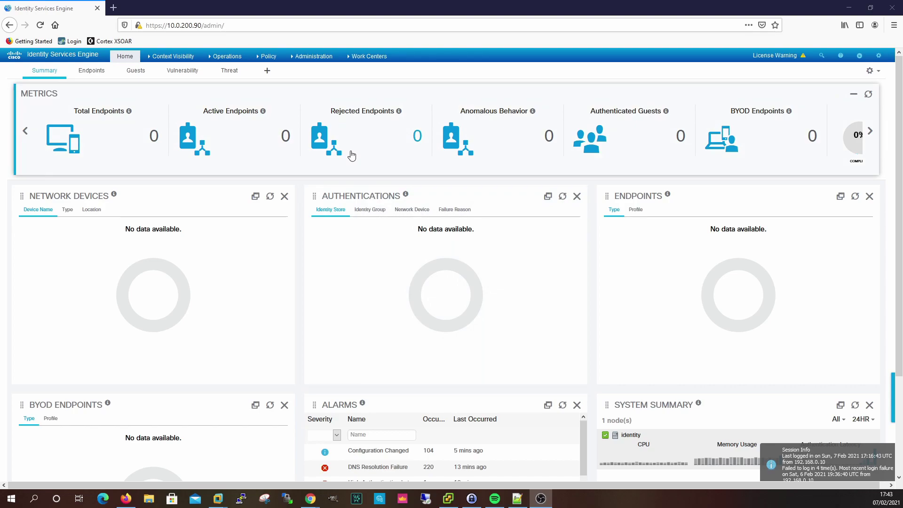
pyautogui.click(311, 57)
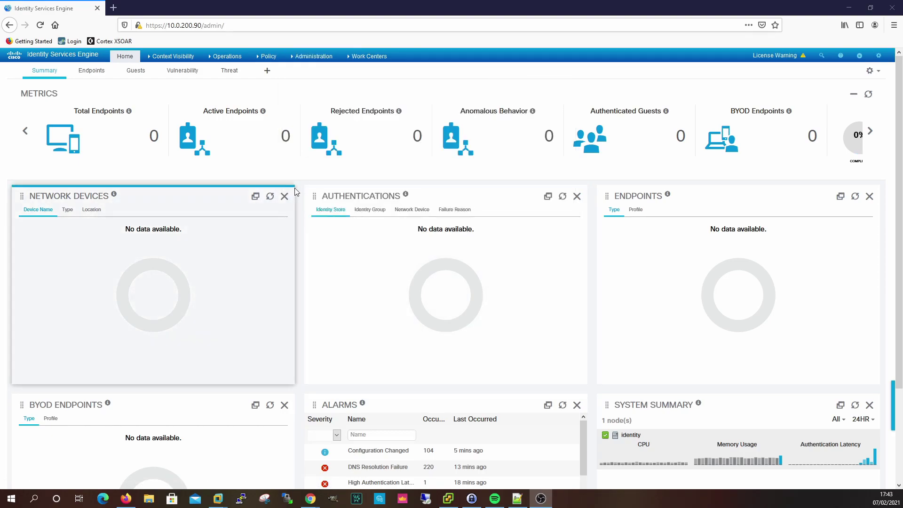
# - Show the External RADIUS Servers list under Administration > Network Resources, which has 0 servers
pyautogui.moveTo(297, 60)
pyautogui.click(307, 168)
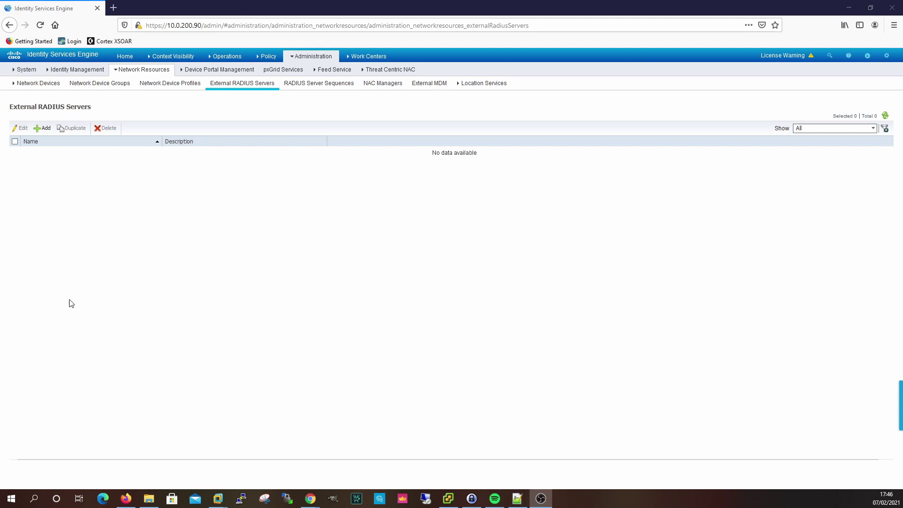
# - Save external RADIUS server Duo_proxy (10.0.200.11, shared secret, port 2000, timeout 65 s)
pyautogui.click(41, 128)
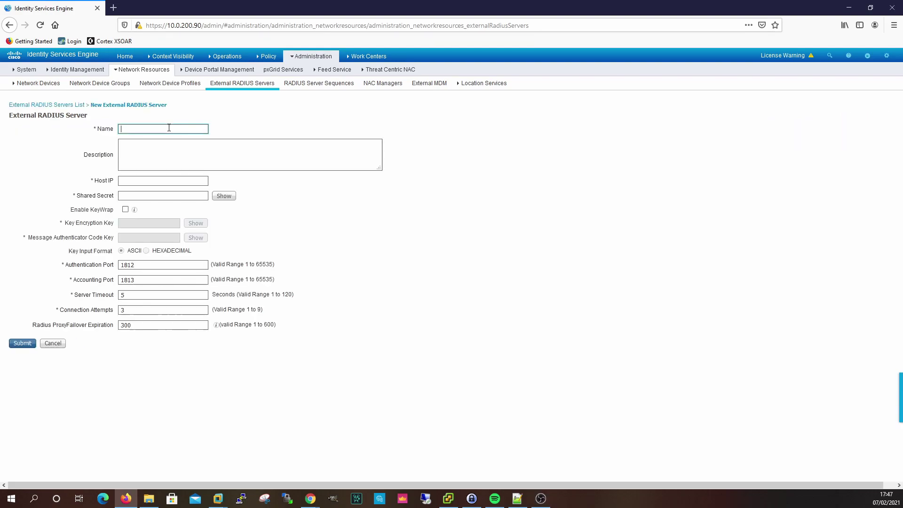
pyautogui.write('Duo_proxy')
pyautogui.click(175, 181)
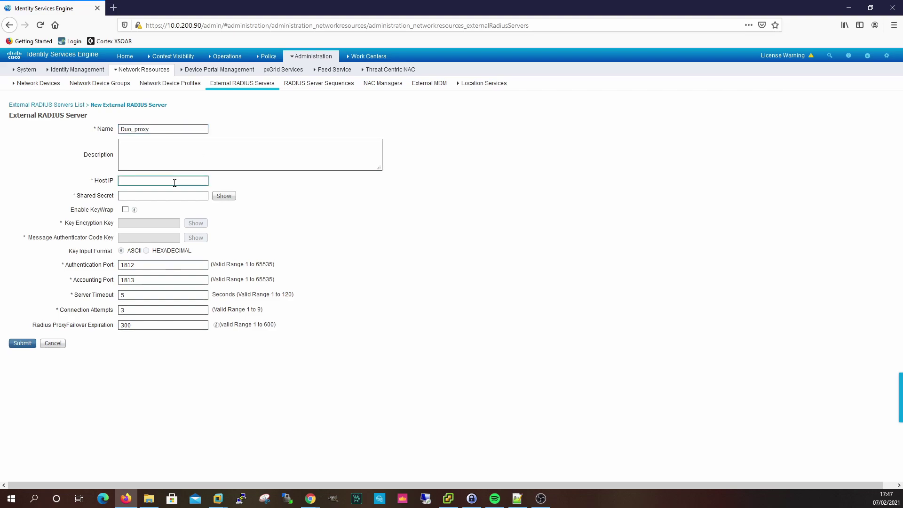
pyautogui.write('10.0.2')
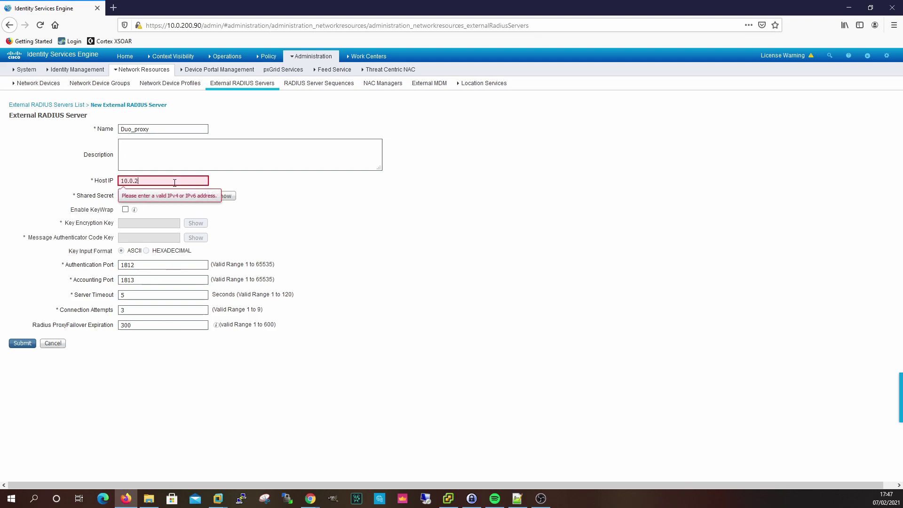
pyautogui.write('00.11')
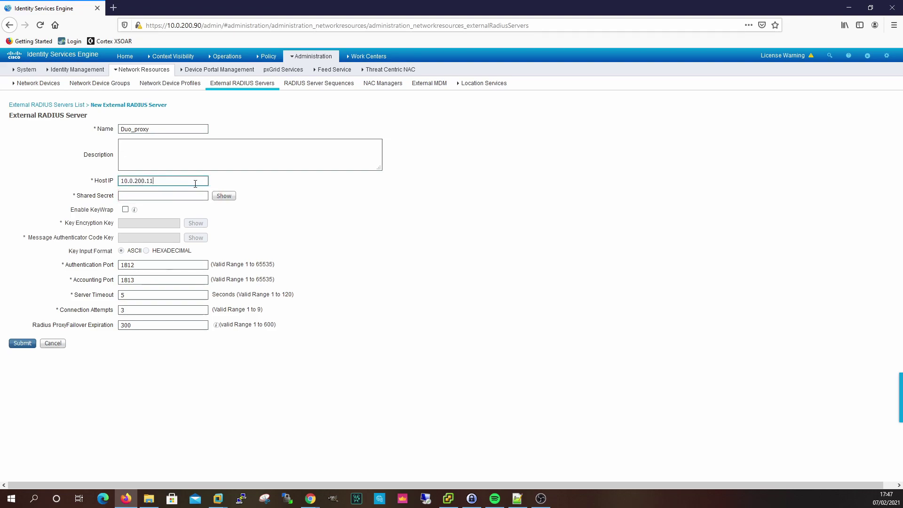
pyautogui.click(182, 197)
pyautogui.write('•••••')
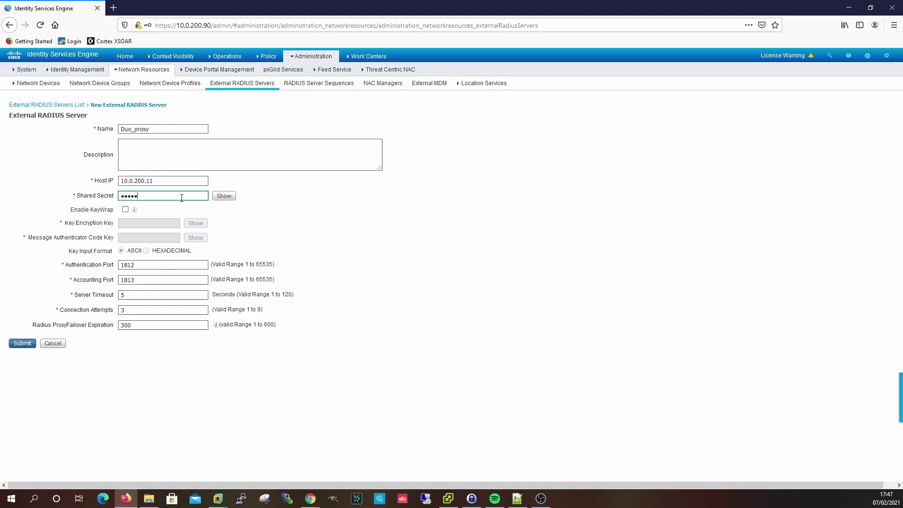
pyautogui.write('•••')
pyautogui.doubleClick(142, 264)
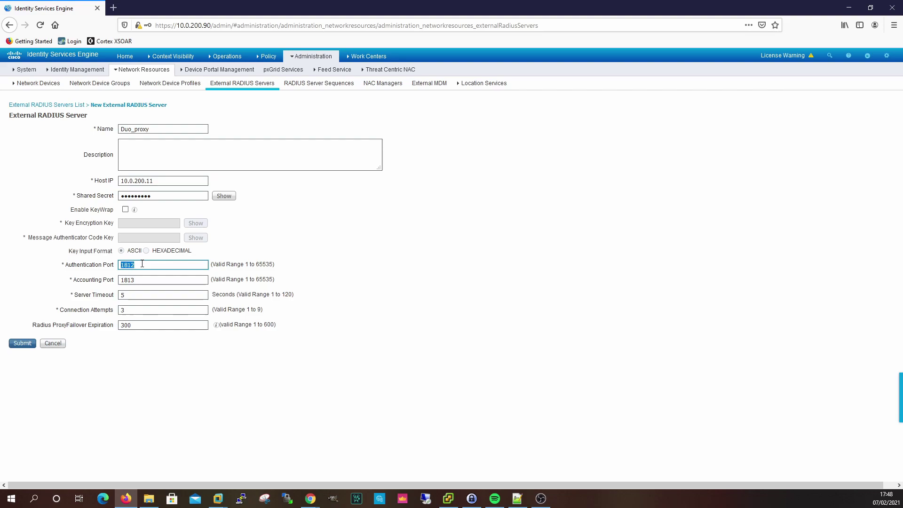
pyautogui.write('2000')
pyautogui.doubleClick(129, 294)
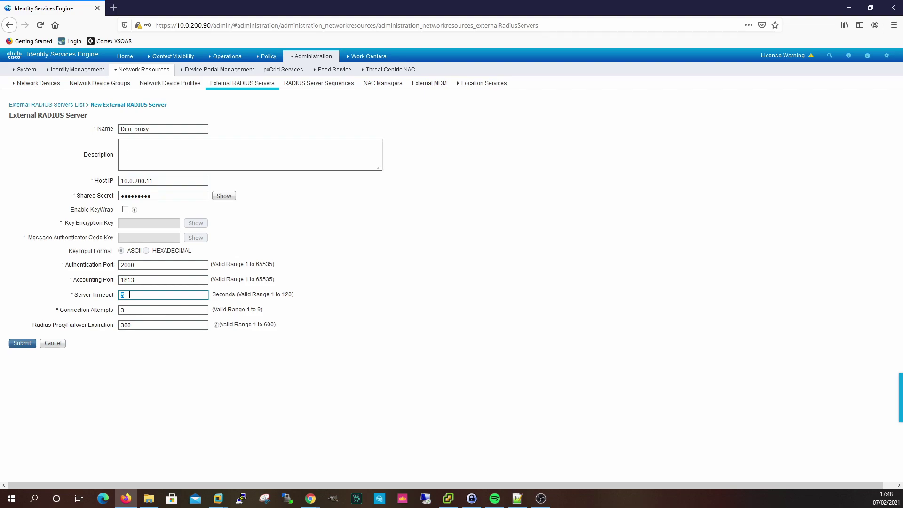
pyautogui.write('65')
pyautogui.click(22, 344)
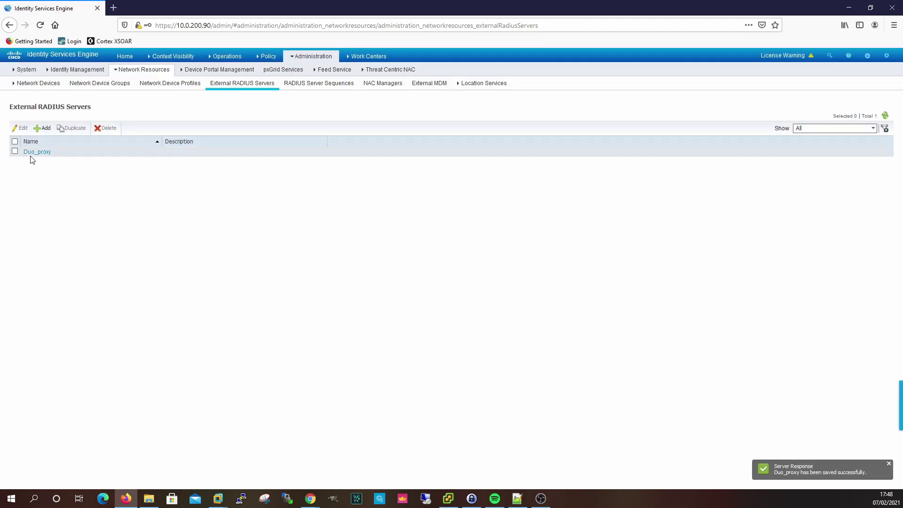
# - Save a RADIUS server sequence Duo_proxy_seq with Duo_proxy as its selected server
pyautogui.click(319, 89)
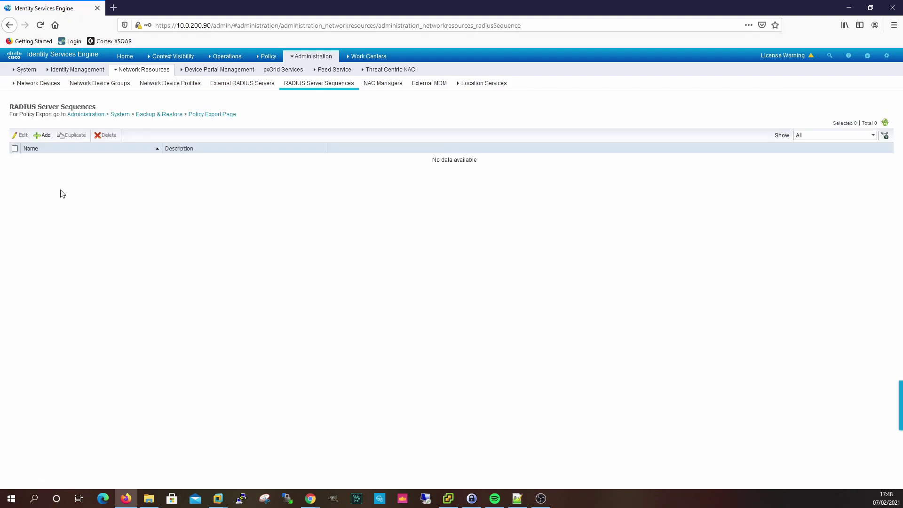
pyautogui.click(42, 136)
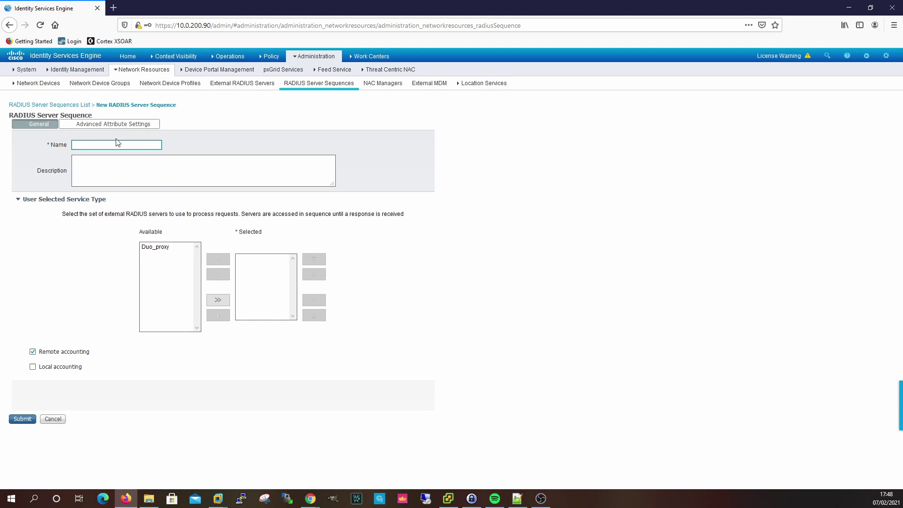
pyautogui.click(117, 143)
pyautogui.write('D')
pyautogui.write('uo')
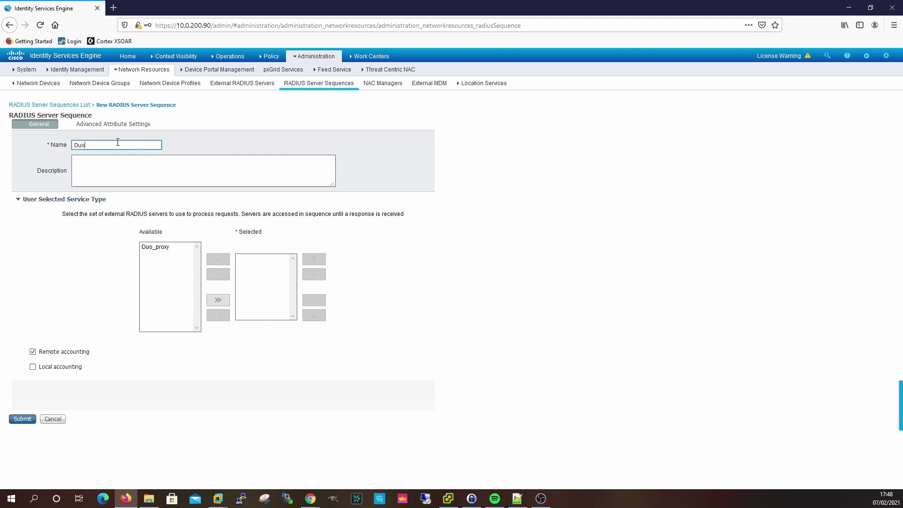
pyautogui.write('_proxy_seq')
pyautogui.click(155, 247)
pyautogui.click(223, 260)
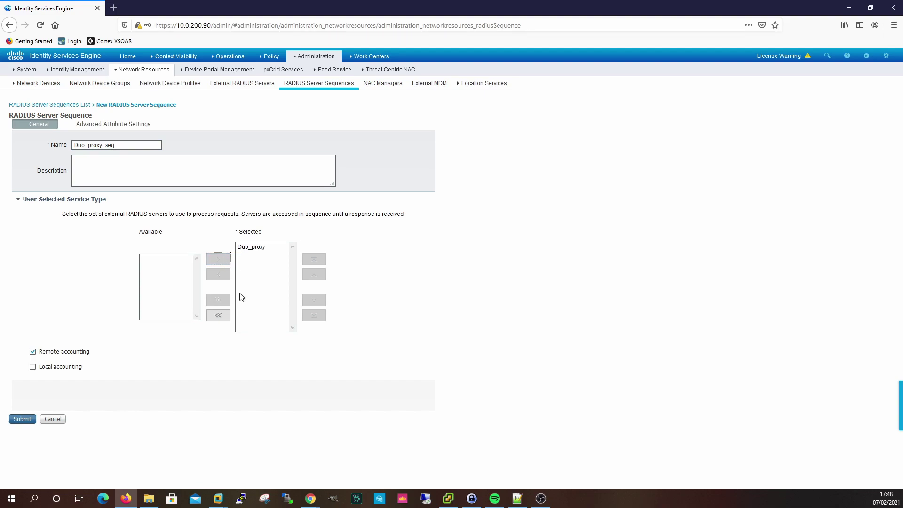
pyautogui.click(27, 420)
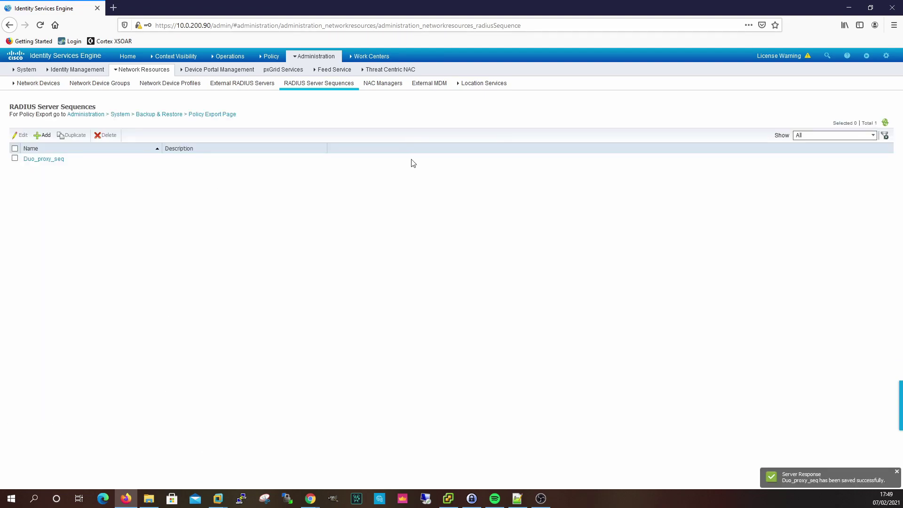
pyautogui.click(271, 56)
# - Set the PaloAltoNetworks policy set's Allowed Protocols / Server Sequence to Duo_proxy_seq and save
pyautogui.click(276, 76)
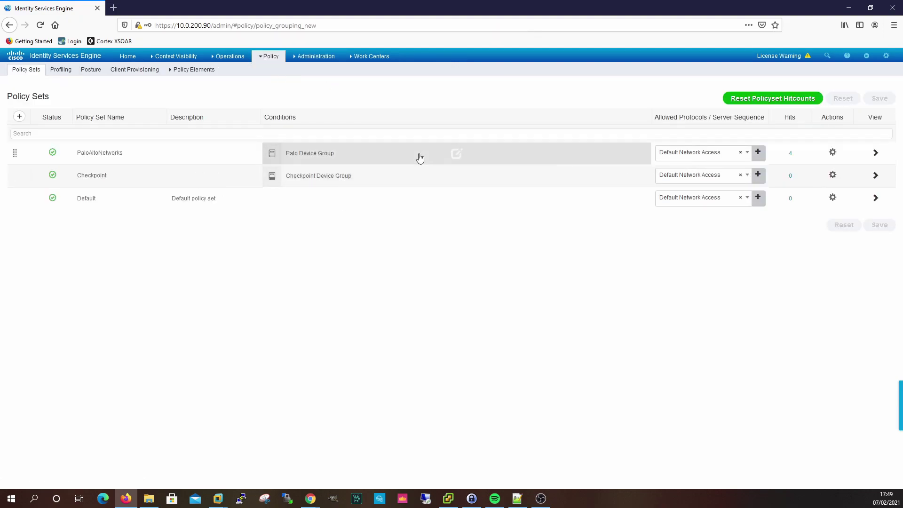
pyautogui.click(875, 152)
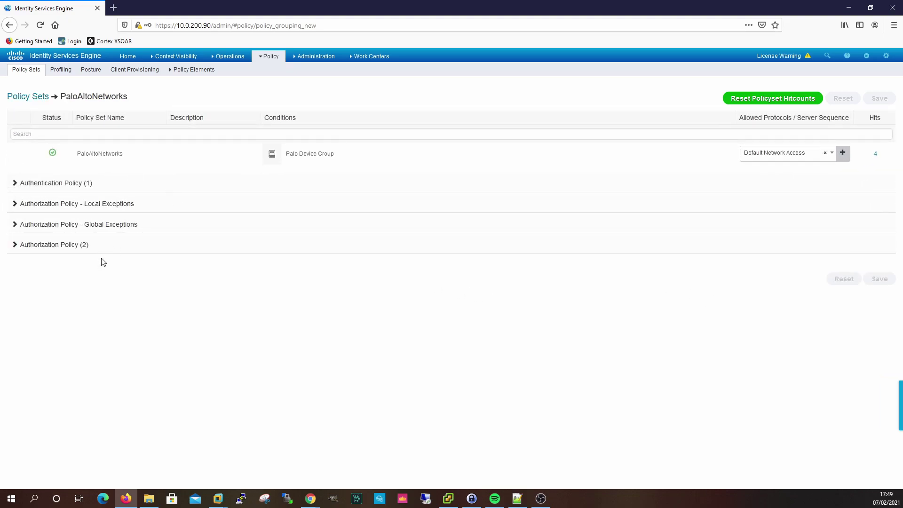
pyautogui.click(14, 247)
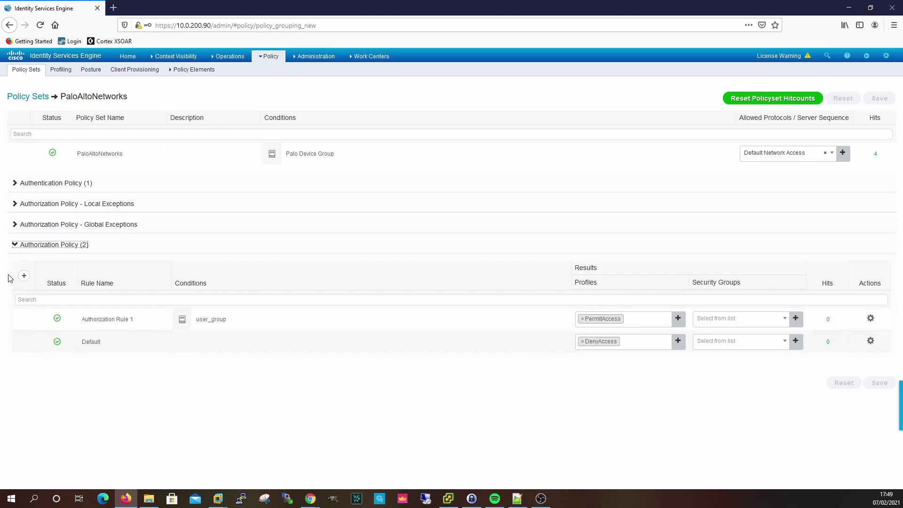
pyautogui.click(15, 248)
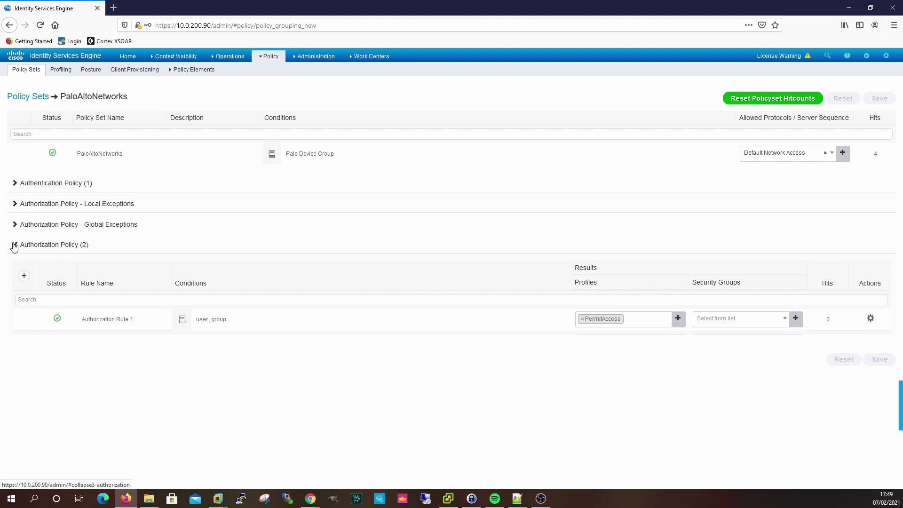
pyautogui.click(832, 154)
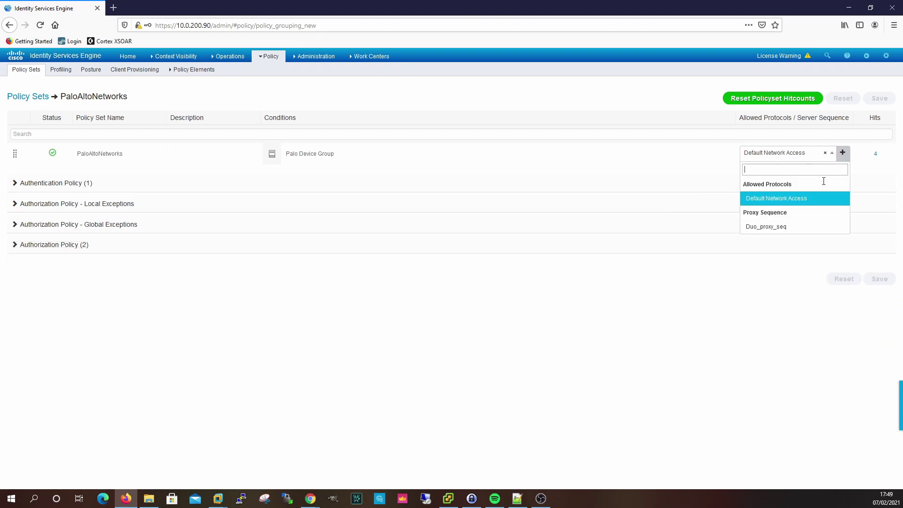
pyautogui.click(766, 228)
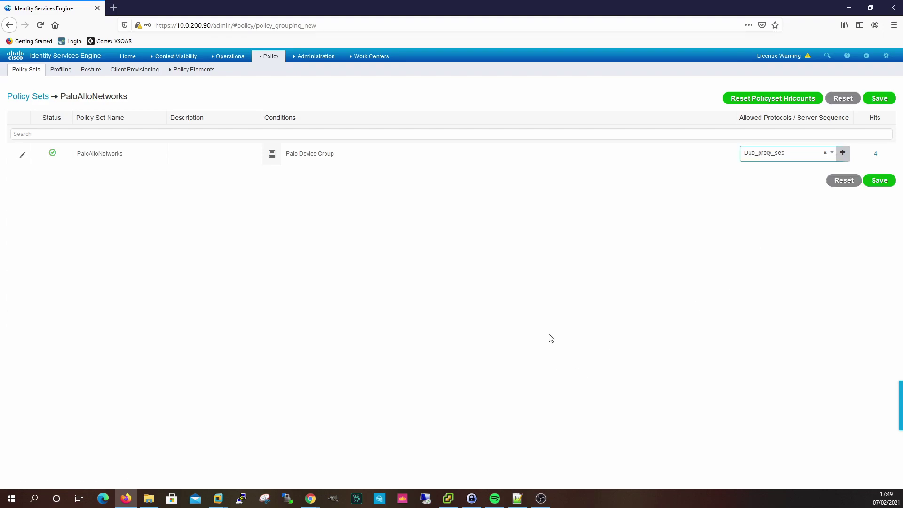
pyautogui.click(878, 182)
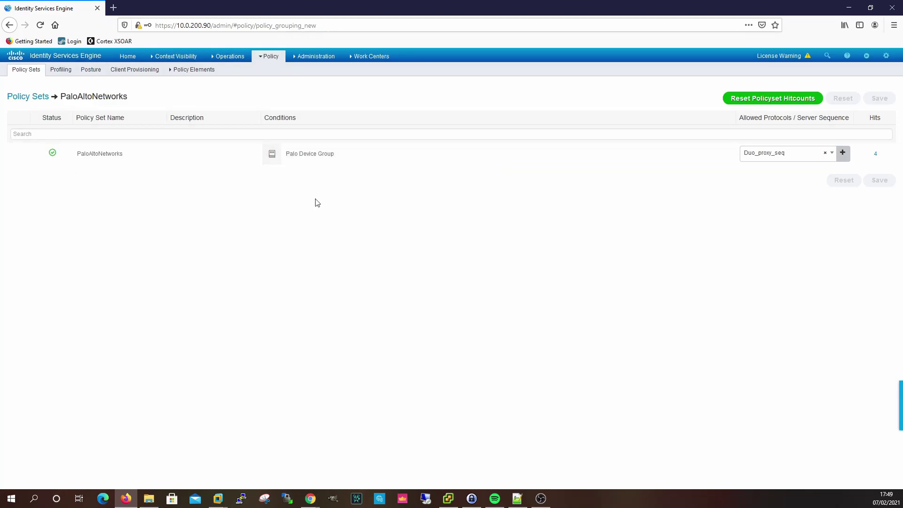
pyautogui.click(498, 154)
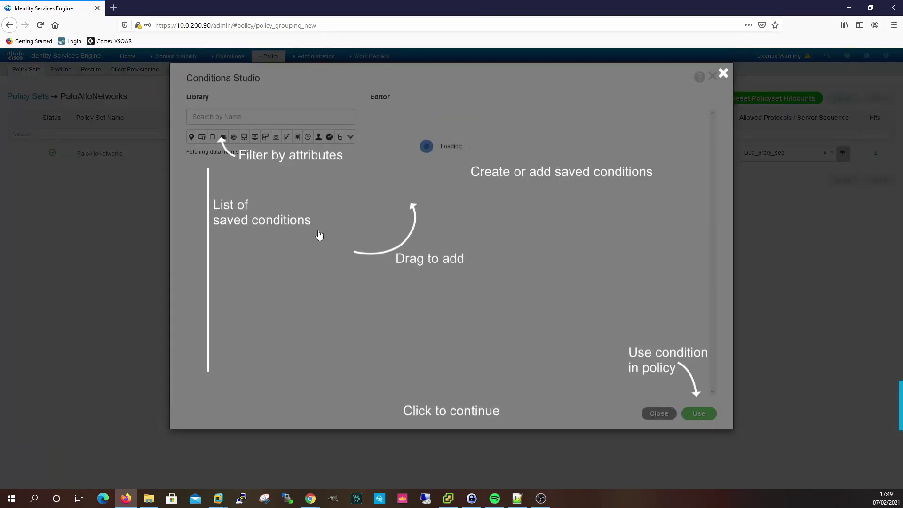
pyautogui.click(723, 73)
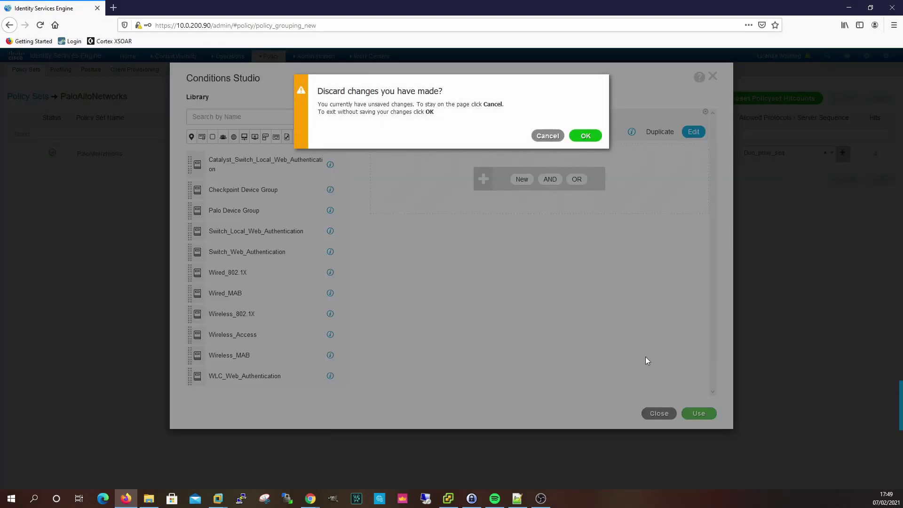
pyautogui.click(586, 135)
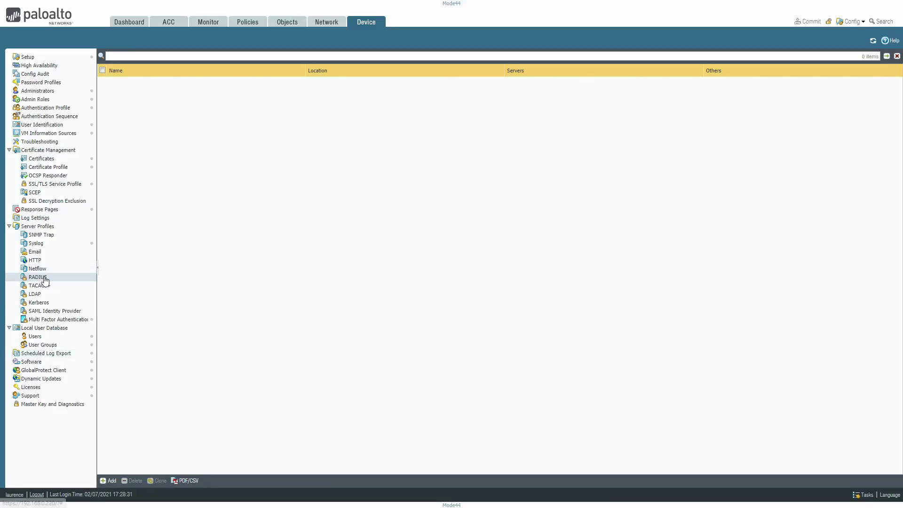
# - Show the firewall's empty RADIUS server profiles list under Device > Server Profiles
pyautogui.click(45, 281)
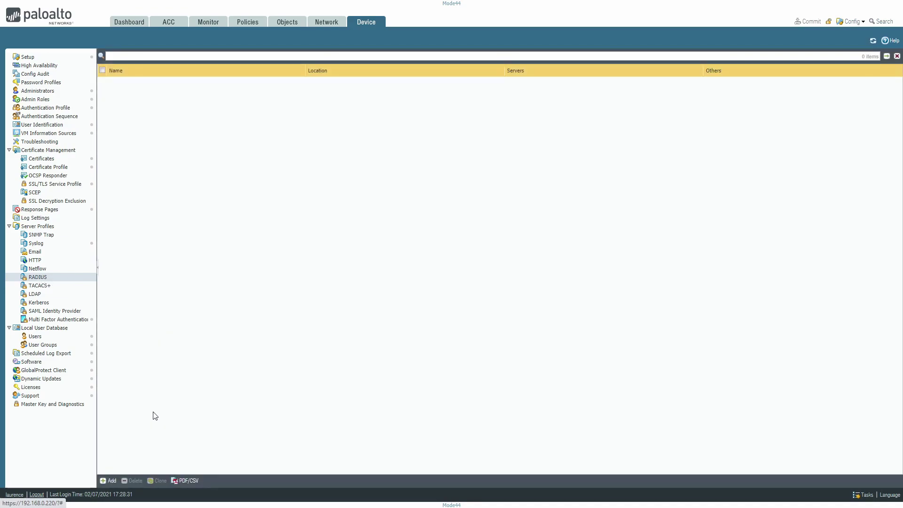
# - Start RADIUS profile Cisco_ISE with 65-second timeout and PAP, adding a server row
pyautogui.click(107, 479)
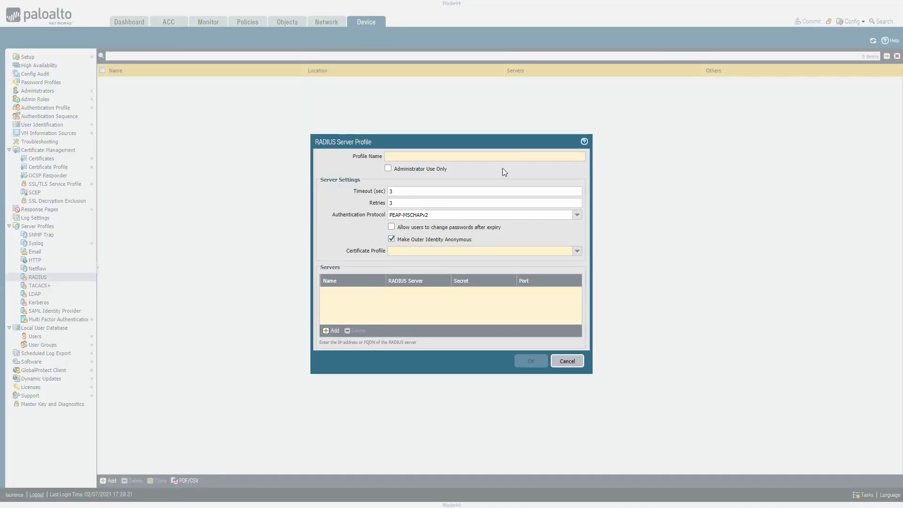
pyautogui.click(487, 155)
pyautogui.write('Cl')
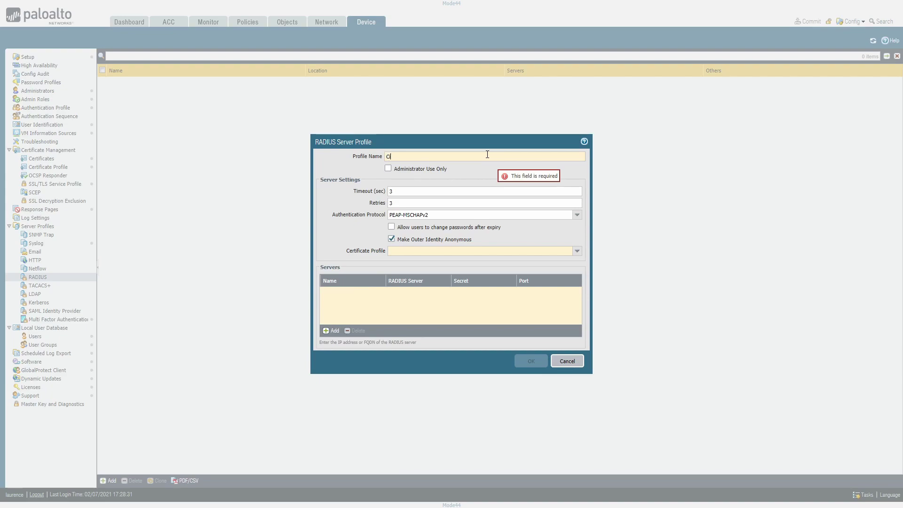
pyautogui.write('sco_I')
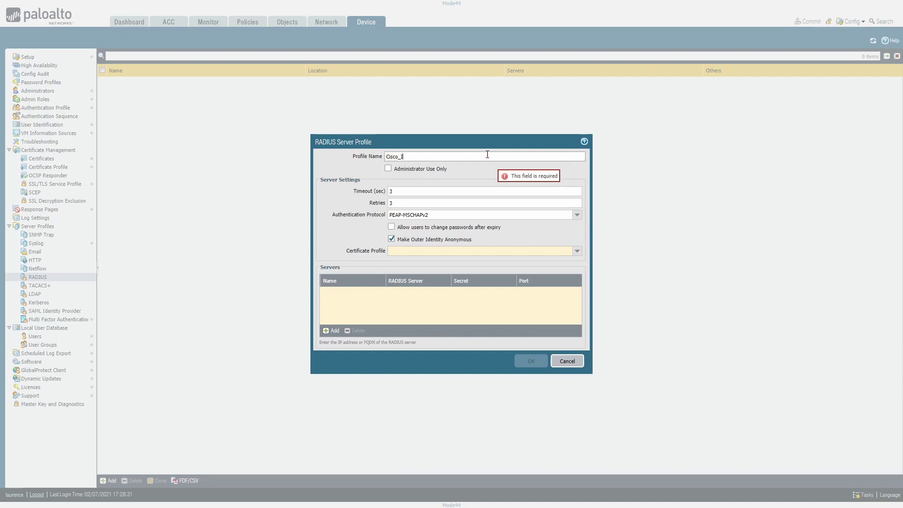
pyautogui.write('SE')
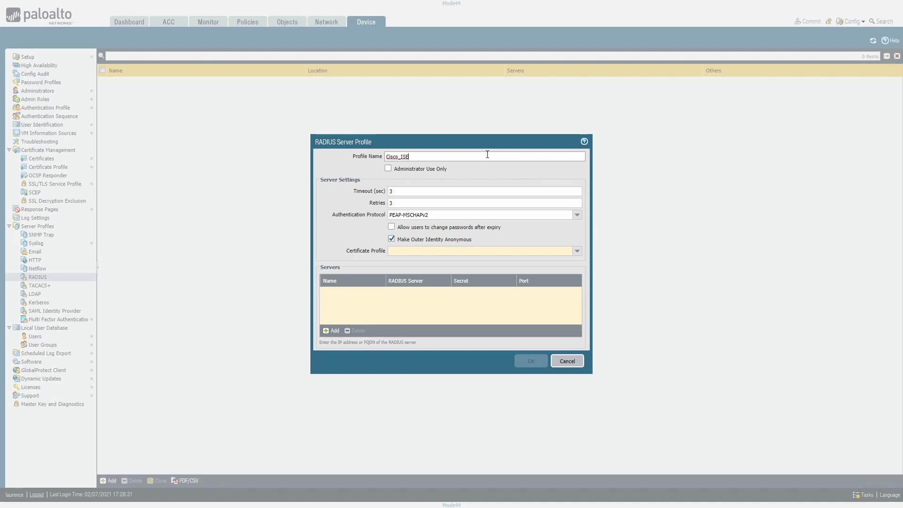
pyautogui.click(410, 191)
pyautogui.doubleClick(409, 191)
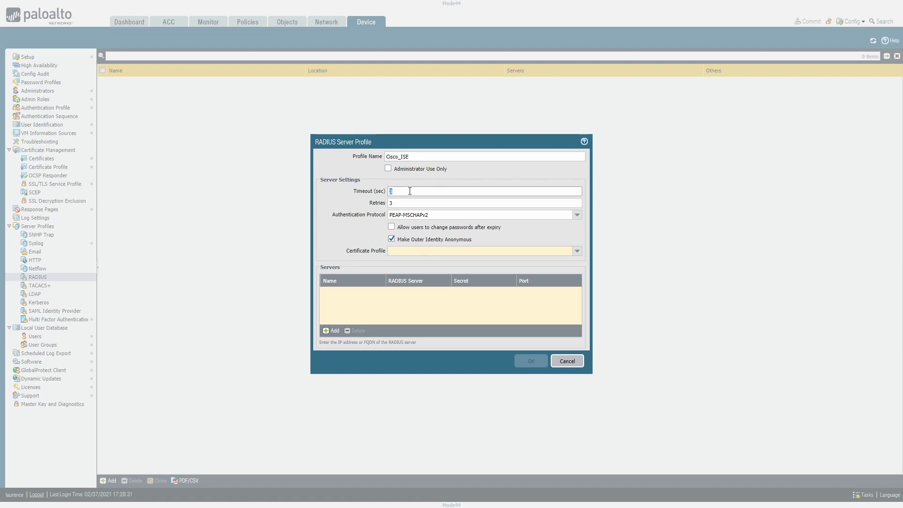
pyautogui.write('65')
pyautogui.click(576, 215)
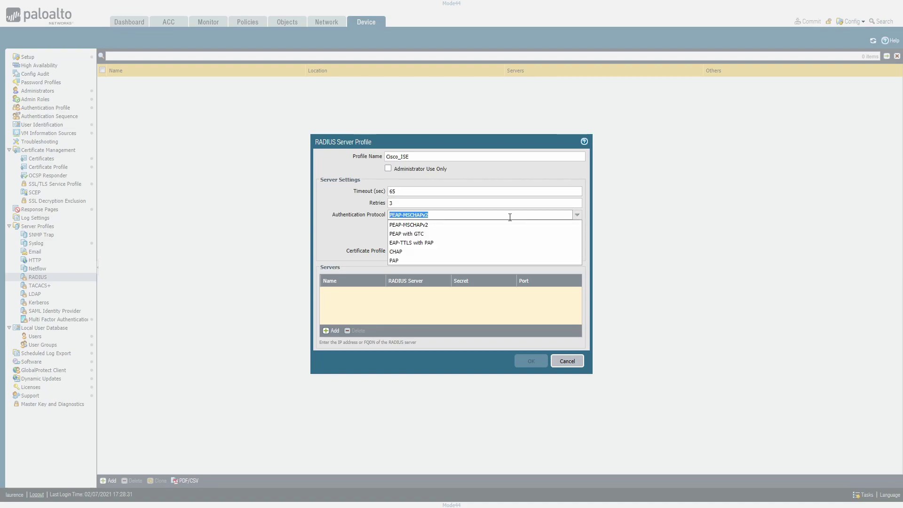
pyautogui.click(396, 263)
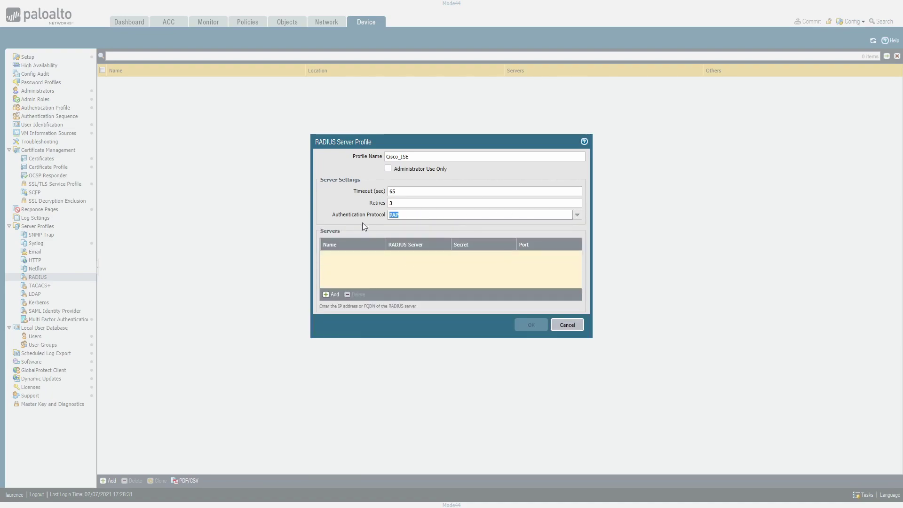
pyautogui.click(332, 294)
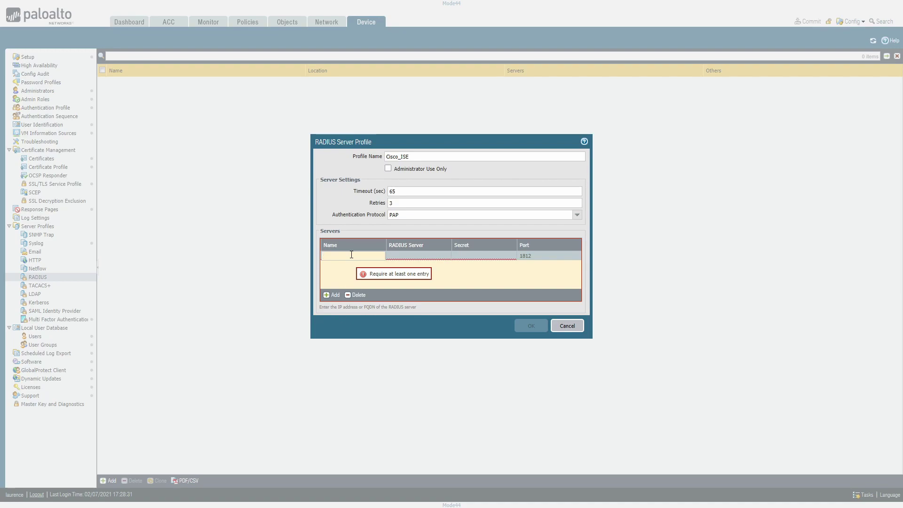
# - Enter server Cisco-ISE at 10.0.200.11 with its shared secret and save the Cisco_ISE profile
pyautogui.write('Cisco')
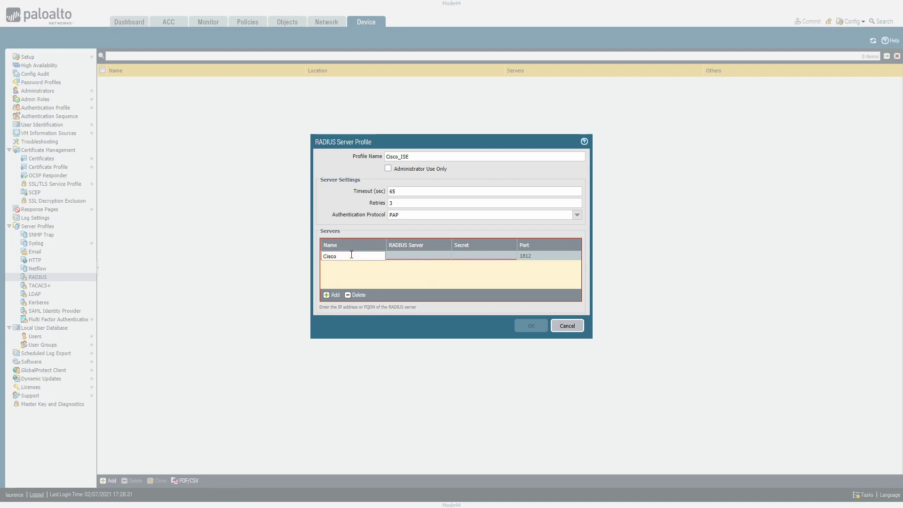
pyautogui.write('-ISE')
pyautogui.click(418, 255)
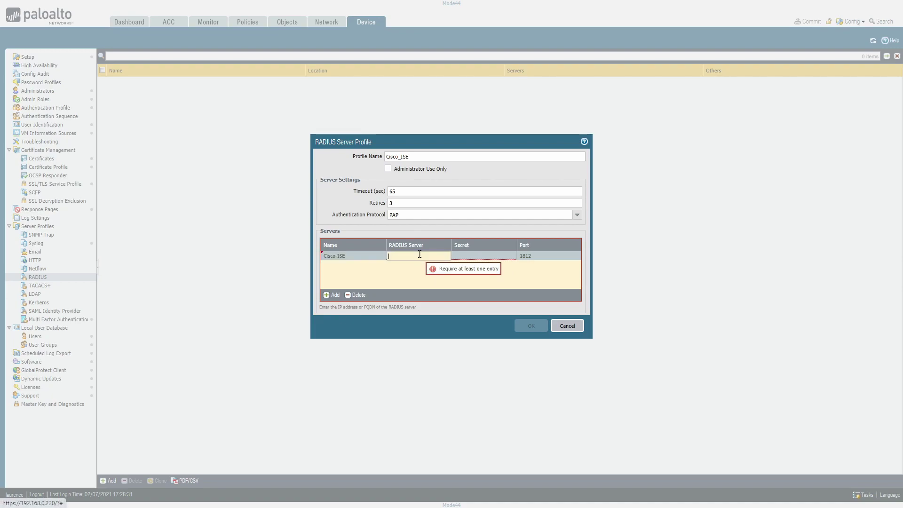
pyautogui.write('10')
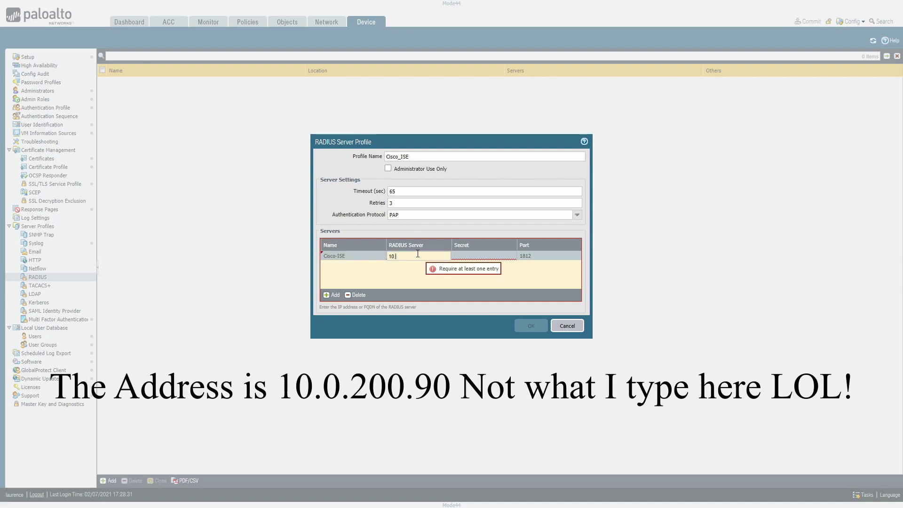
pyautogui.write('.0.200')
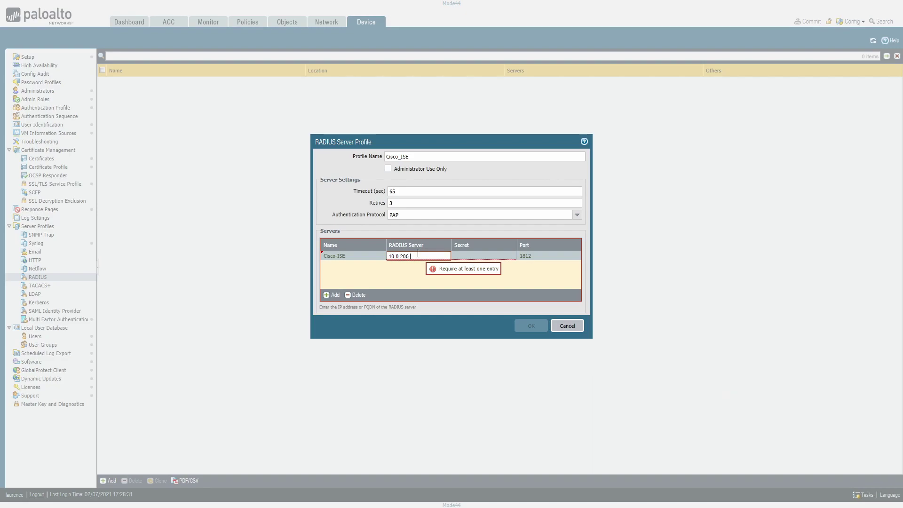
pyautogui.write('.11')
pyautogui.click(484, 256)
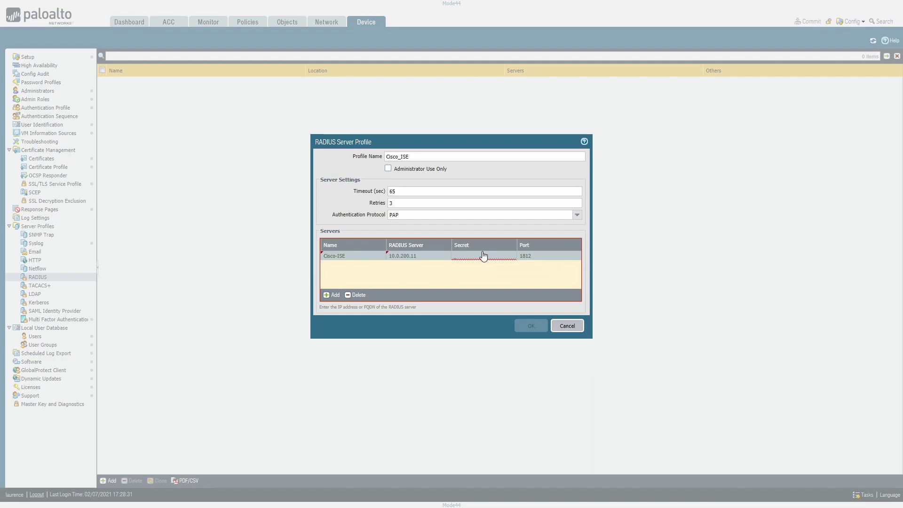
pyautogui.click(483, 256)
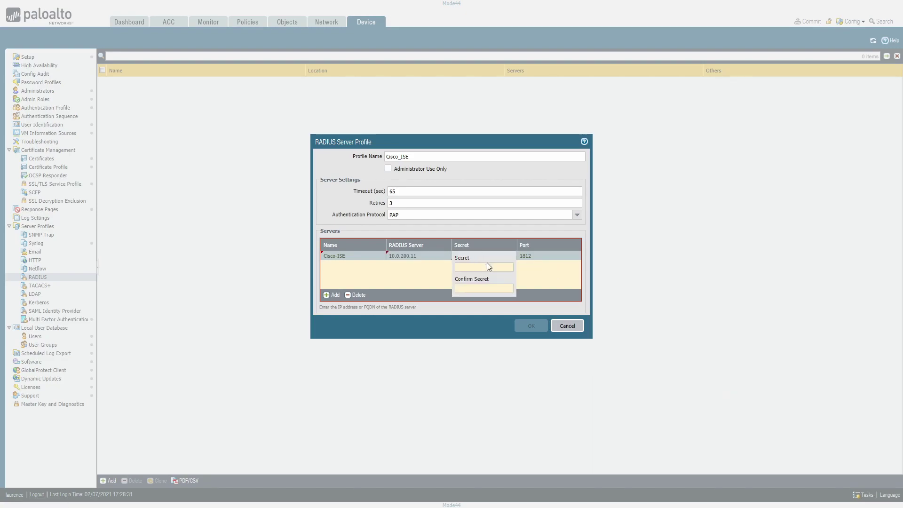
pyautogui.click(489, 267)
pyautogui.write('•')
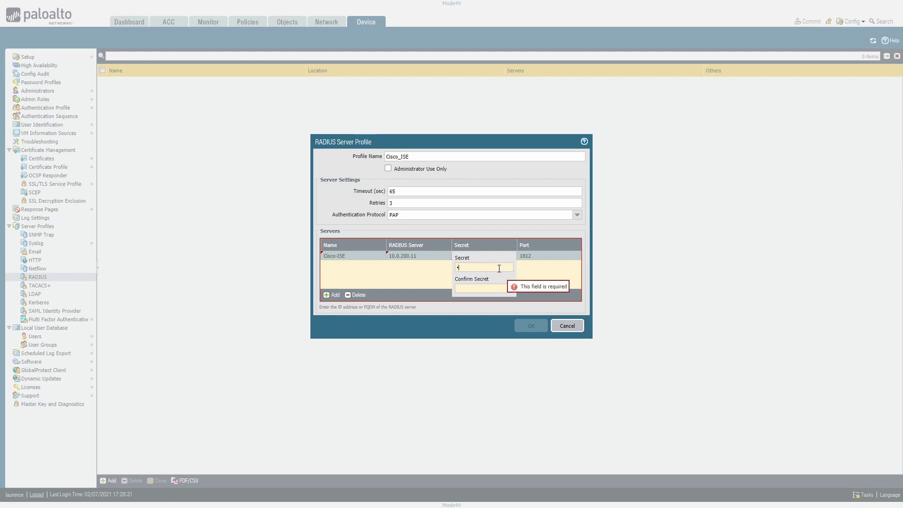
pyautogui.write('•••••••')
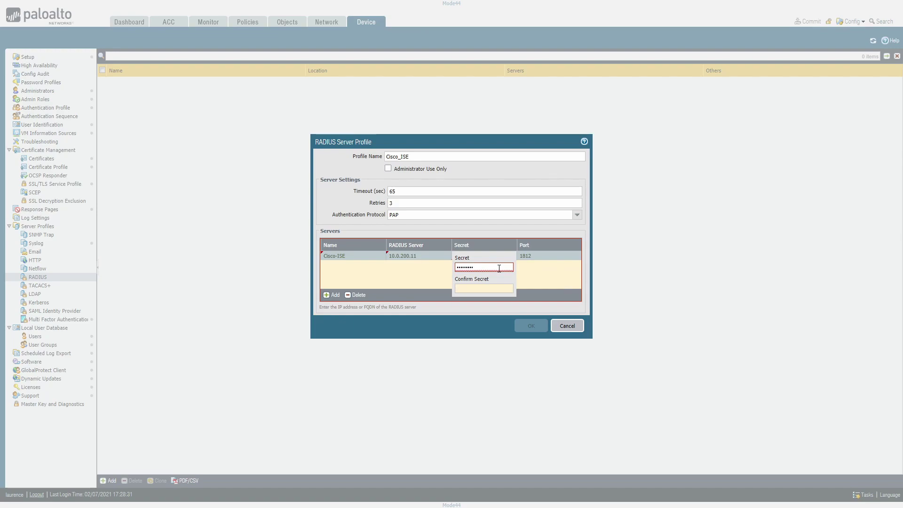
pyautogui.write('••••••••••')
pyautogui.click(550, 279)
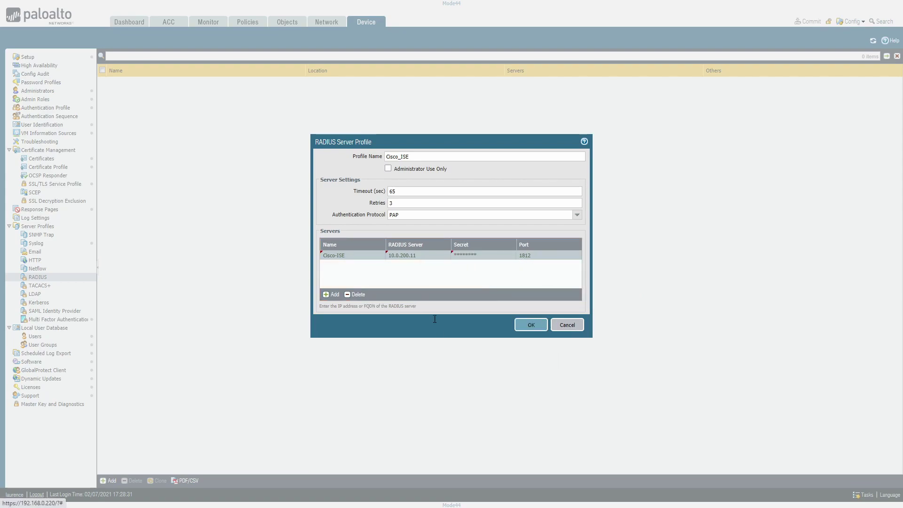
pyautogui.click(532, 325)
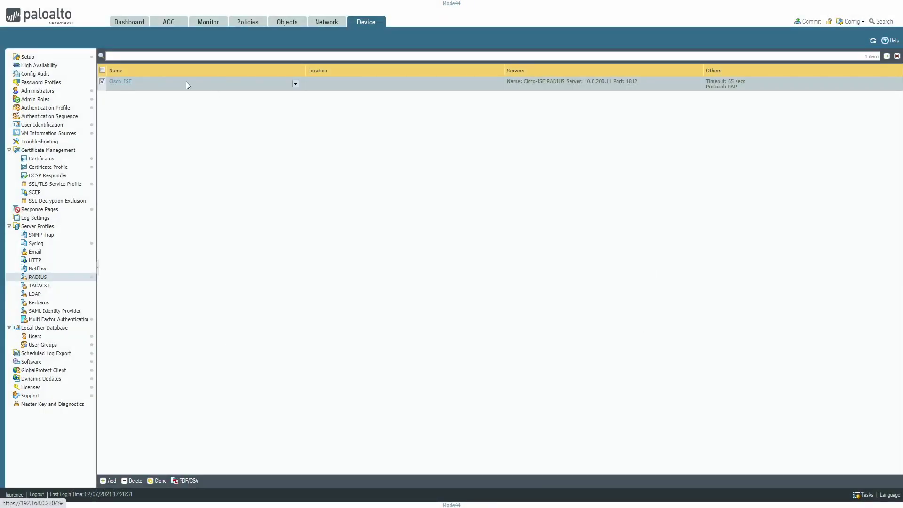
# - Enable Administrator Use Only on the Cisco_ISE RADIUS profile and save it
pyautogui.click(121, 82)
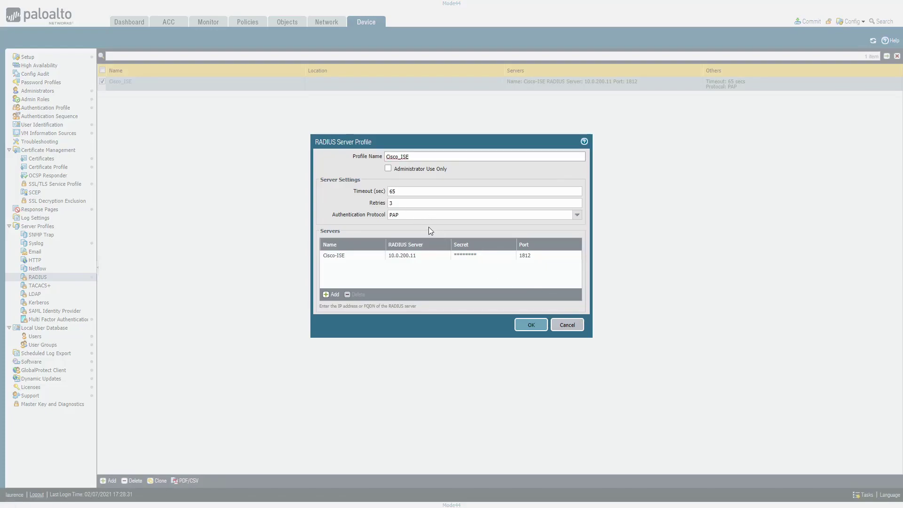
pyautogui.click(388, 169)
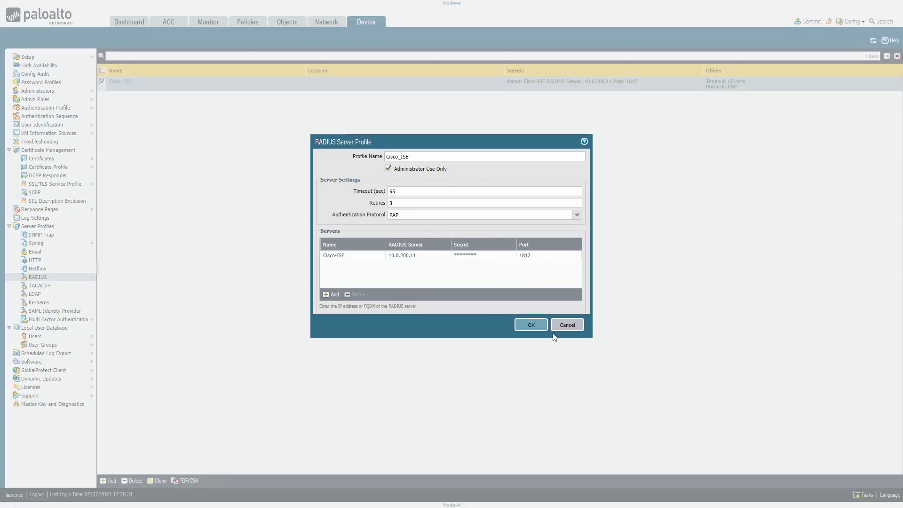
pyautogui.click(525, 325)
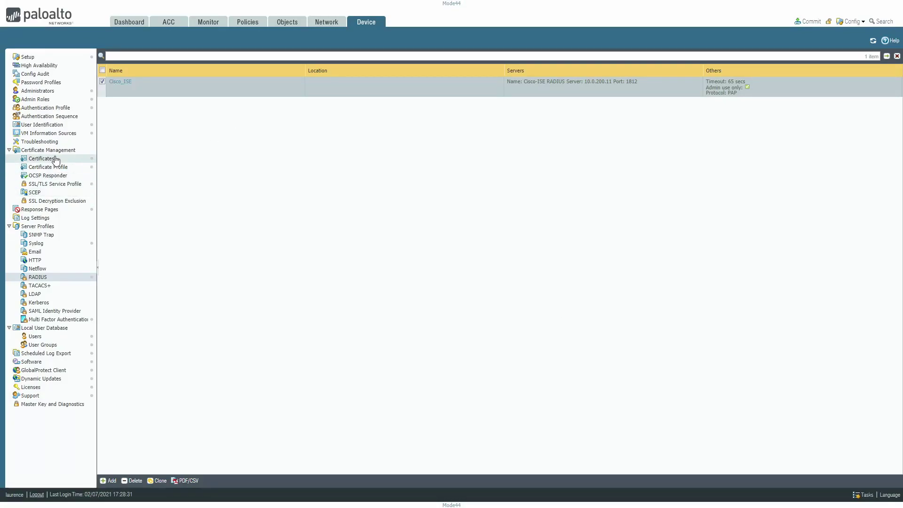
# - Create authentication profile ISE-2FA of type RADIUS using the Cisco_ISE server profile
pyautogui.click(43, 108)
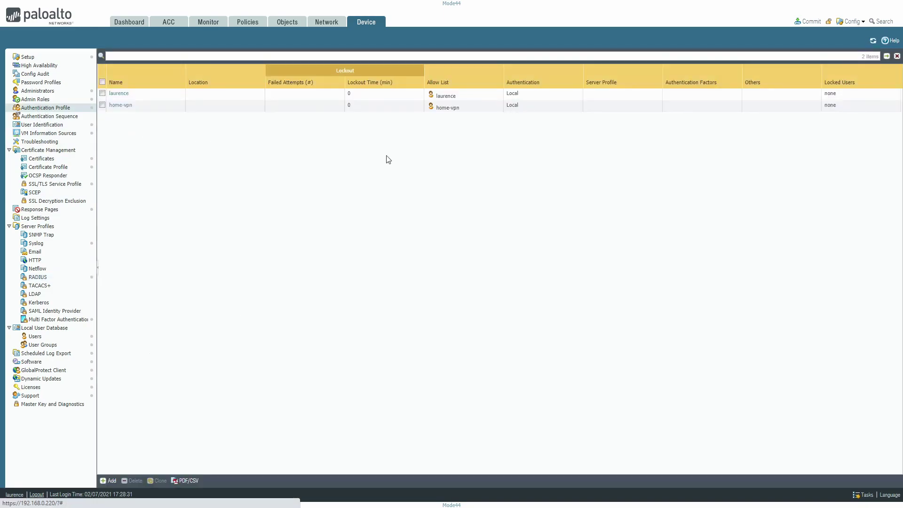
pyautogui.click(111, 480)
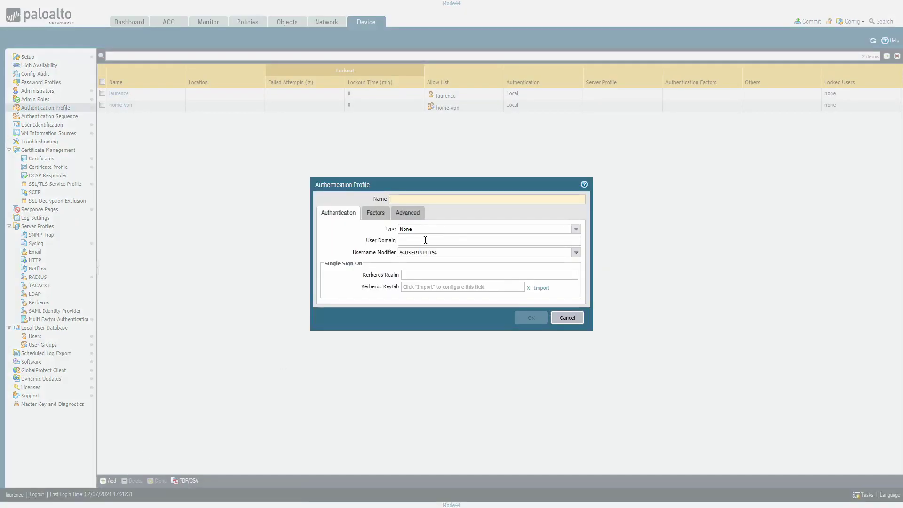
pyautogui.click(468, 201)
pyautogui.write('I')
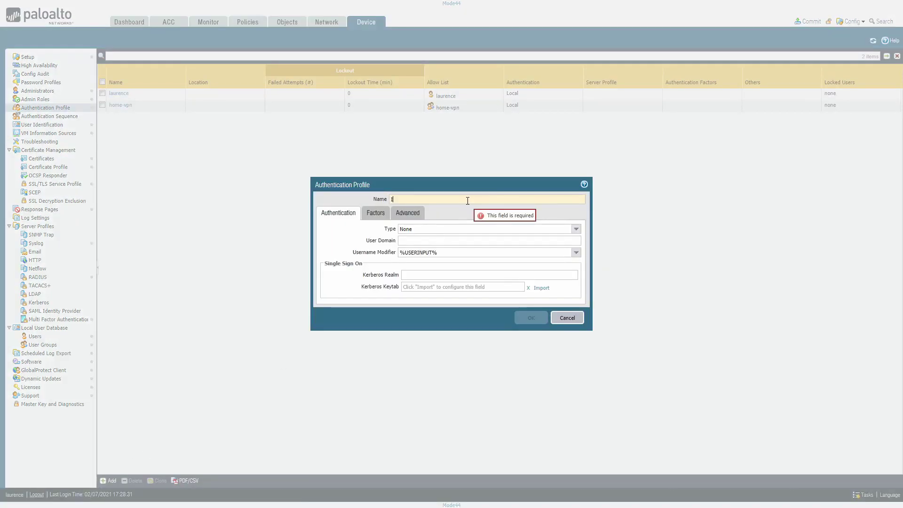
pyautogui.write('SE-2')
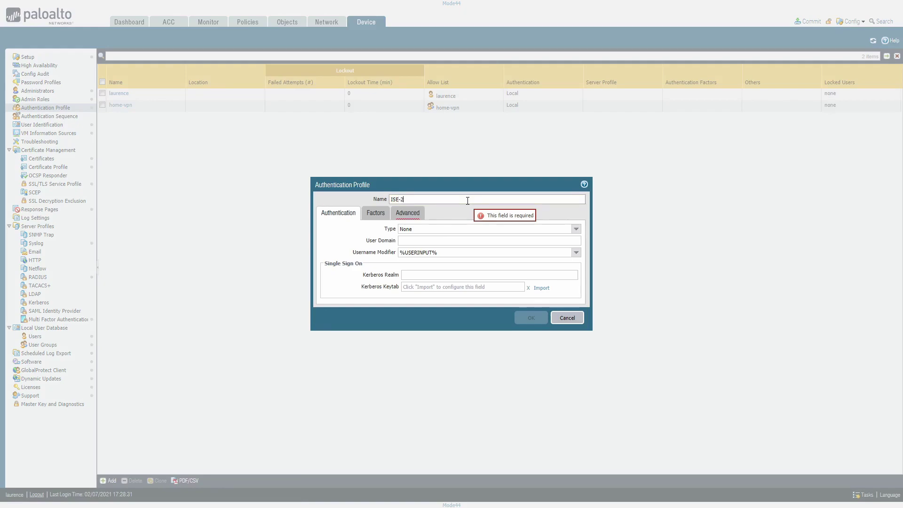
pyautogui.write('FA')
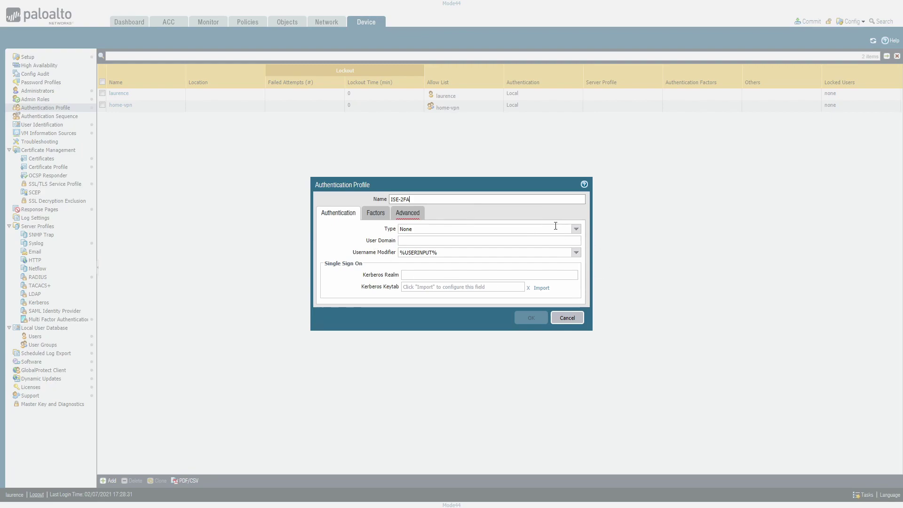
pyautogui.click(575, 229)
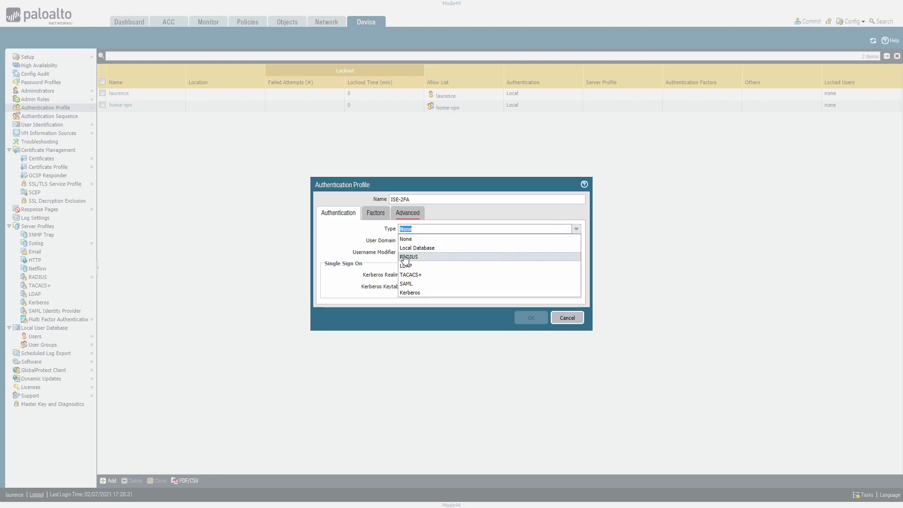
pyautogui.click(574, 256)
pyautogui.click(577, 244)
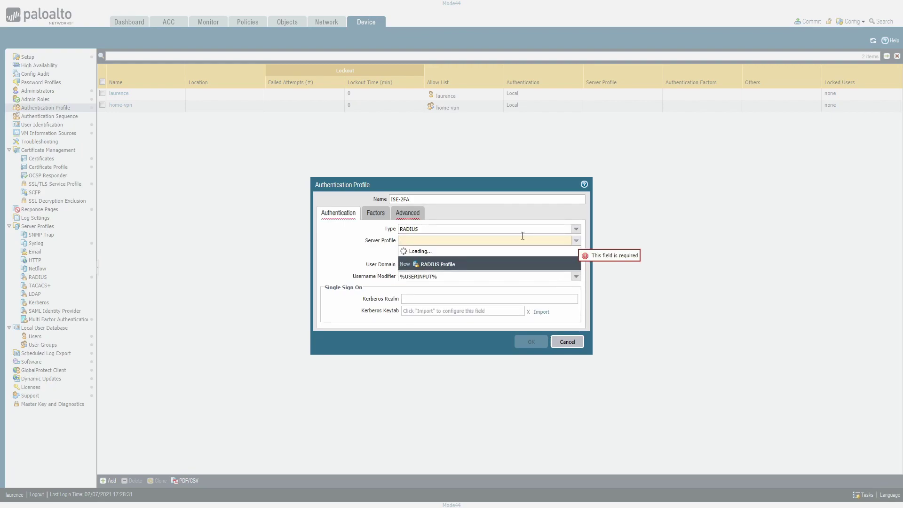
pyautogui.click(522, 258)
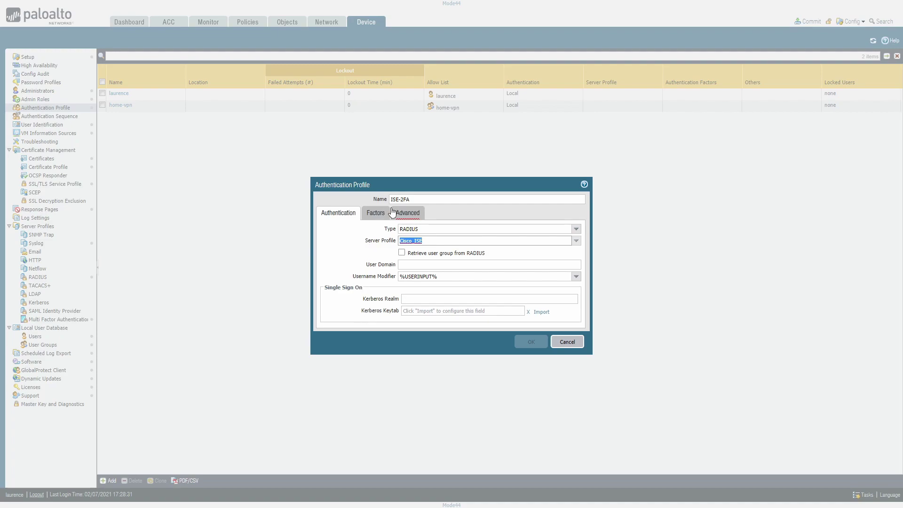
# - Add 'all' to the ISE-2FA allow list on the Advanced tab and save the profile
pyautogui.click(407, 212)
pyautogui.click(336, 326)
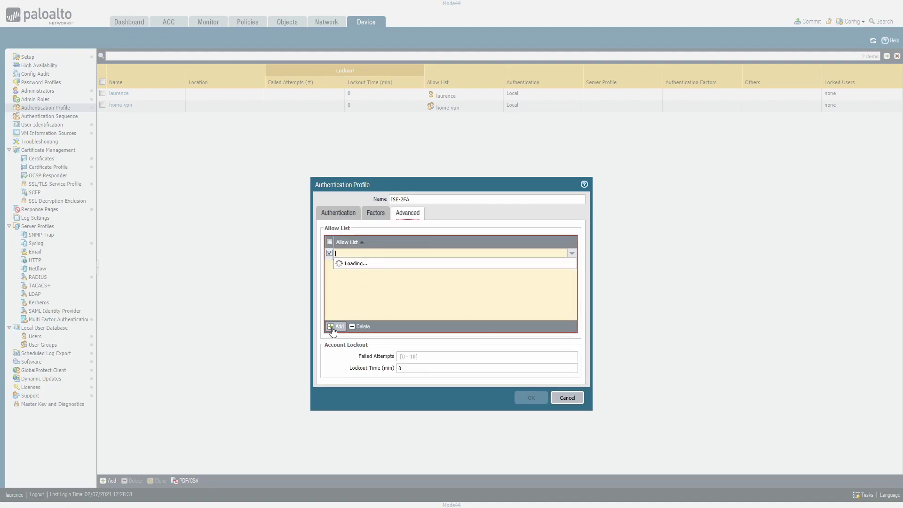
pyautogui.click(347, 263)
pyautogui.click(417, 307)
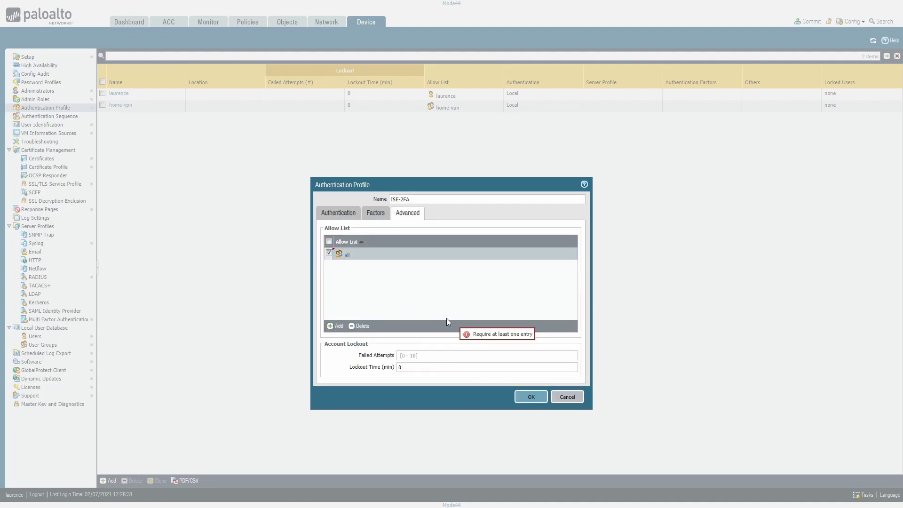
pyautogui.click(527, 398)
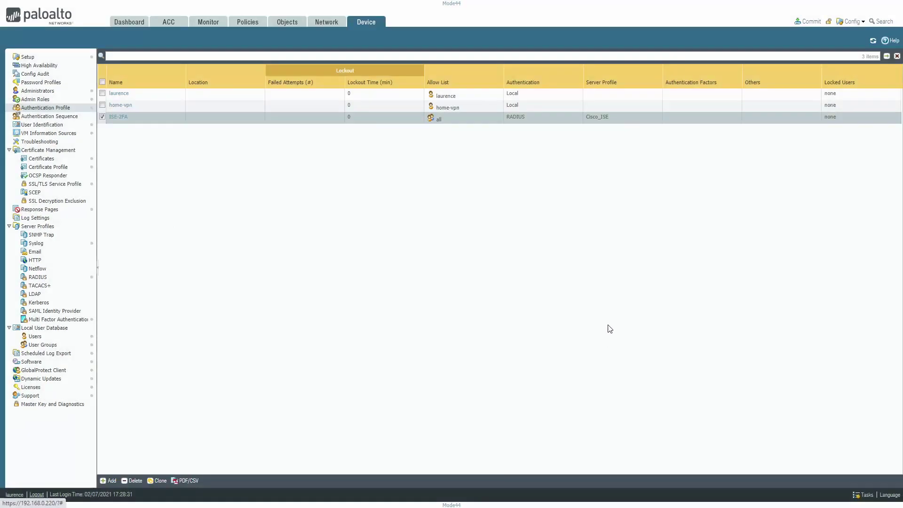
# - Create a Superuser administrator with the entered username, authenticating through the ISE-2FA profile
pyautogui.click(43, 91)
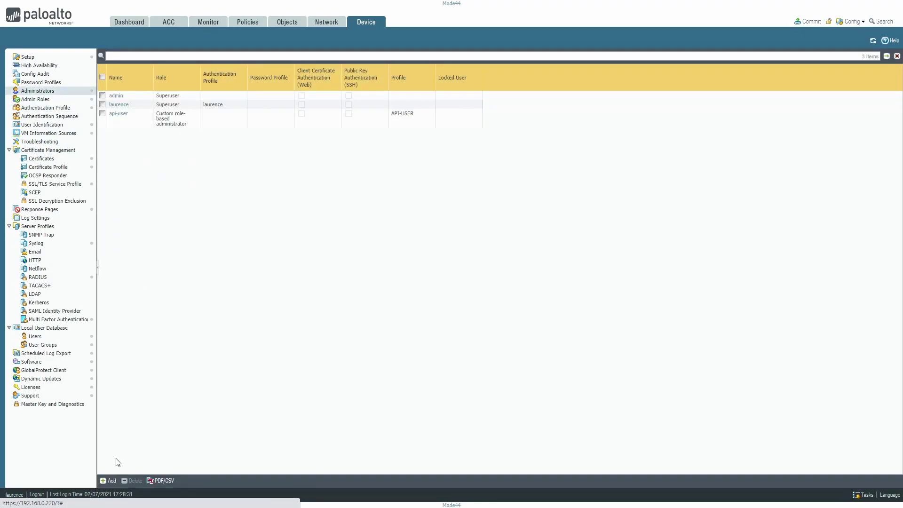
pyautogui.click(107, 480)
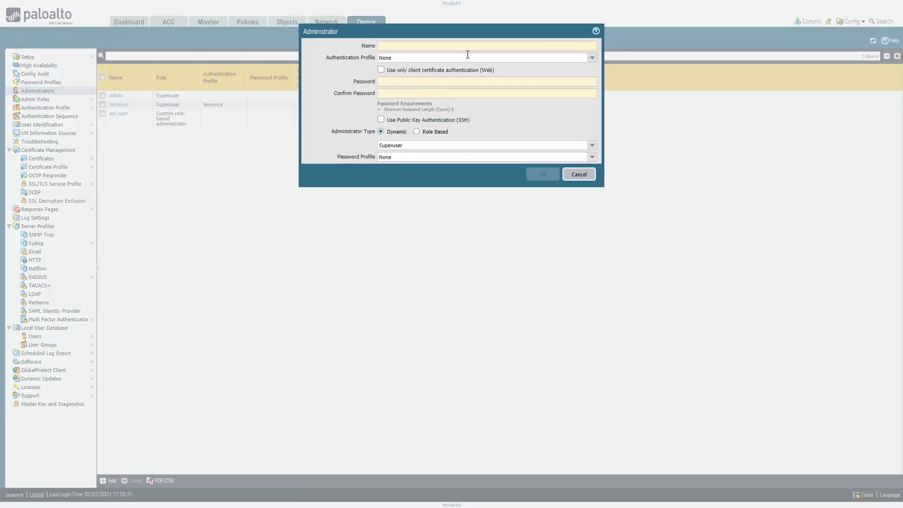
pyautogui.moveTo(461, 33); pyautogui.dragTo(444, 211)
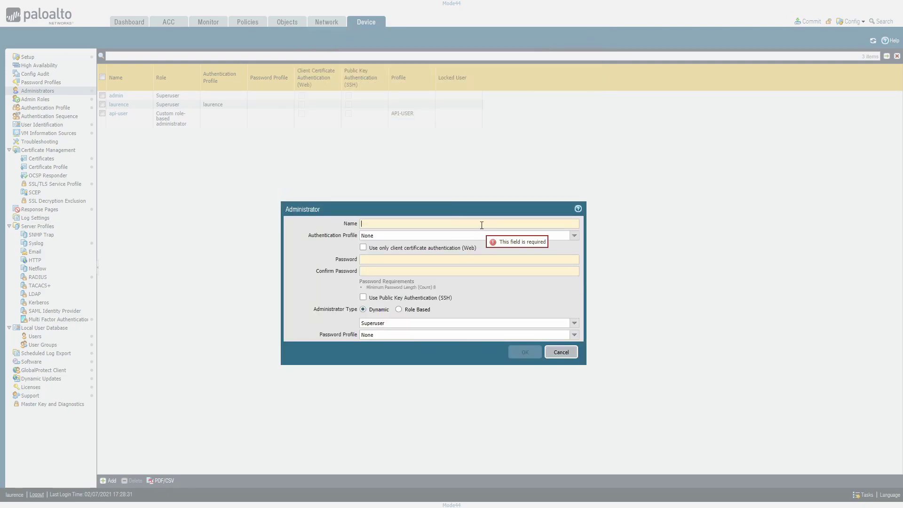
pyautogui.write('urling')
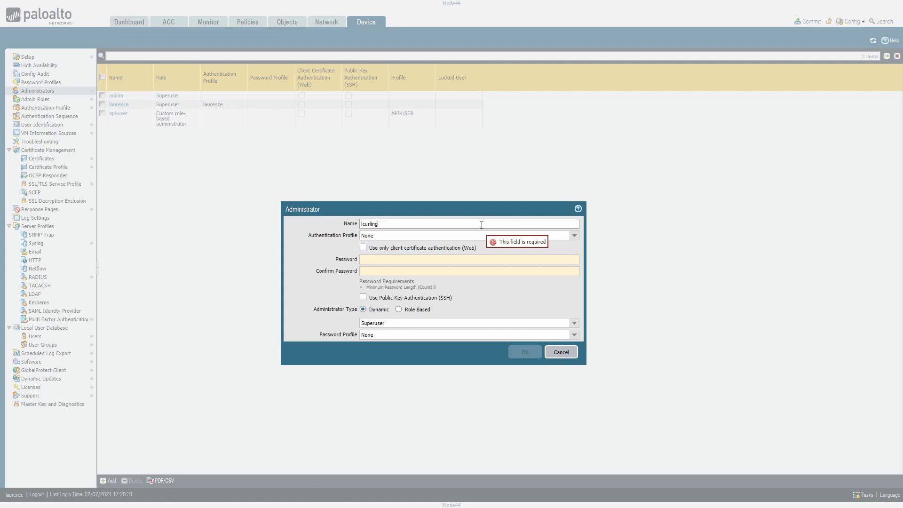
pyautogui.click(574, 237)
pyautogui.click(397, 271)
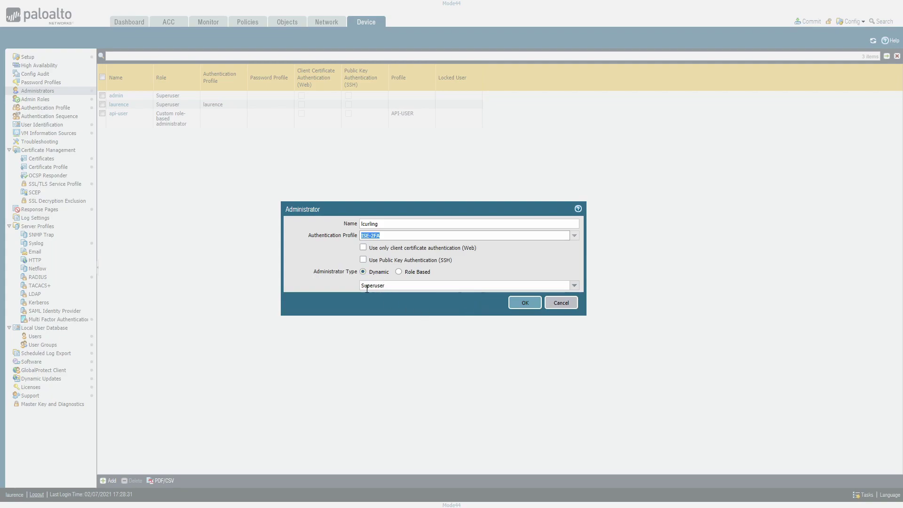
pyautogui.click(525, 303)
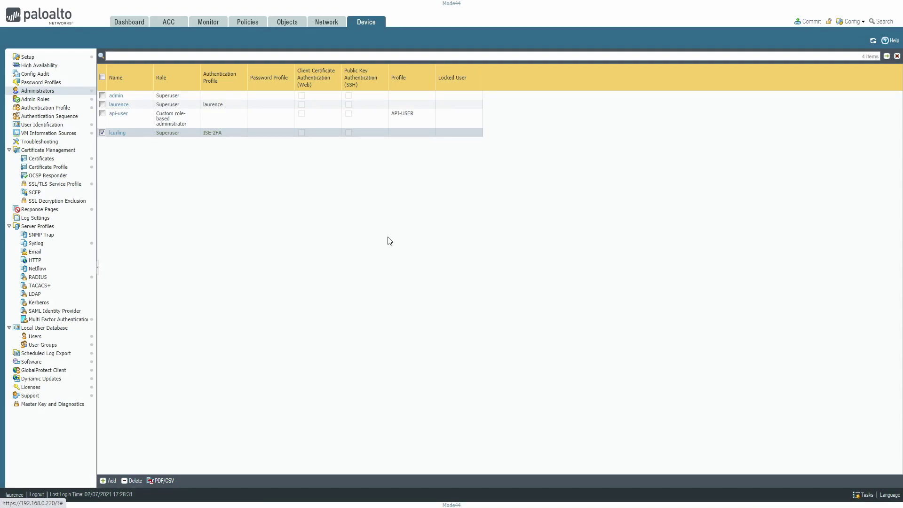
# - Review the Cisco_ISE RADIUS profile, authentication profiles and administrators, then show the empty Authentication Sequence list
pyautogui.click(38, 278)
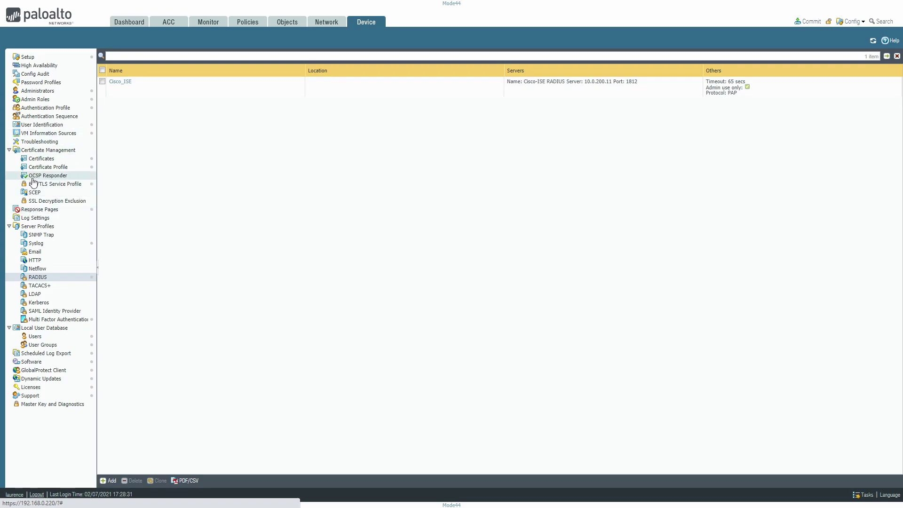
pyautogui.click(45, 108)
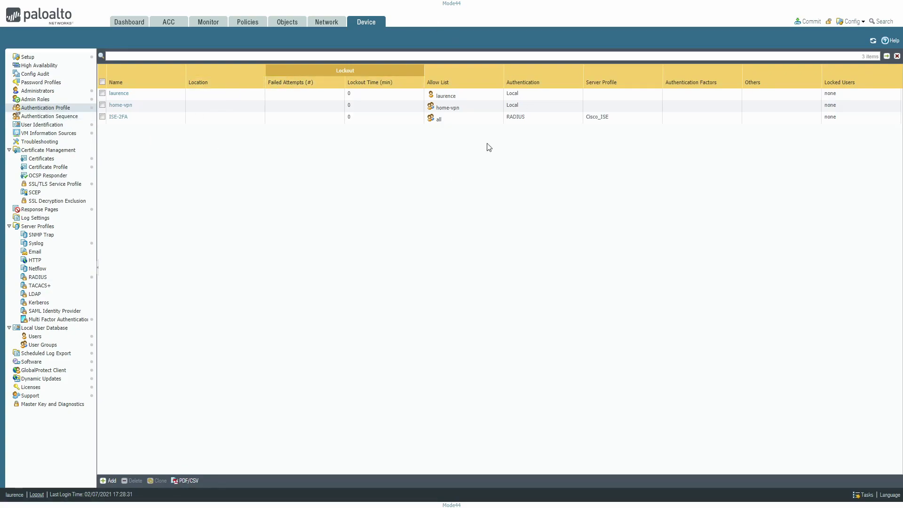
pyautogui.click(36, 91)
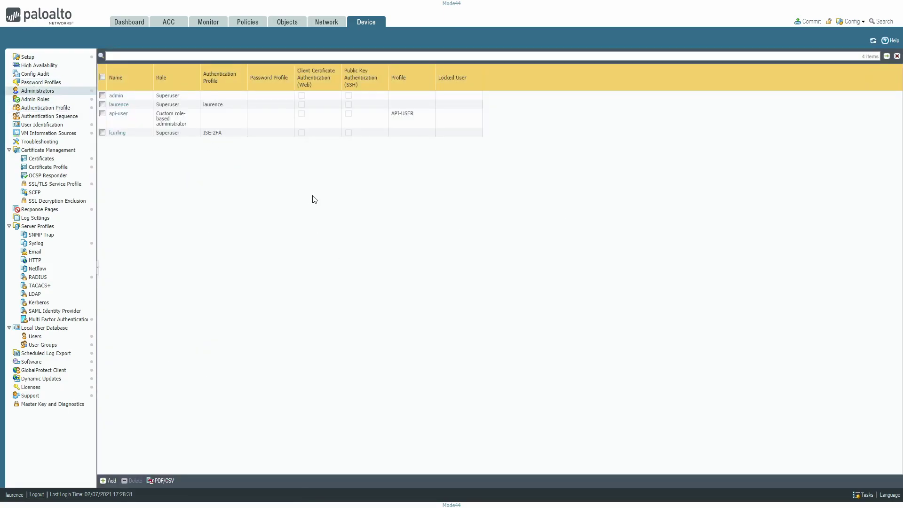
pyautogui.click(41, 117)
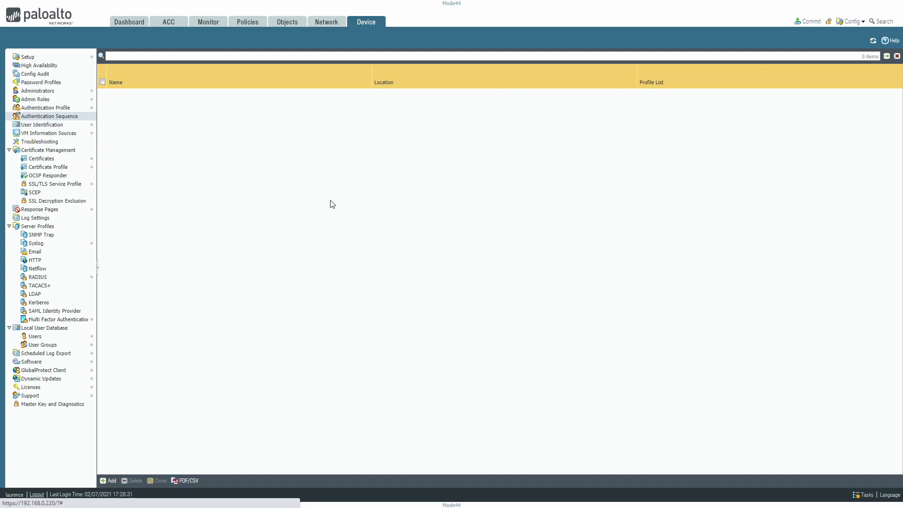
# - Save a sequence named Auth_seq that tries ISE-2FA first and home-vpn second
pyautogui.click(108, 480)
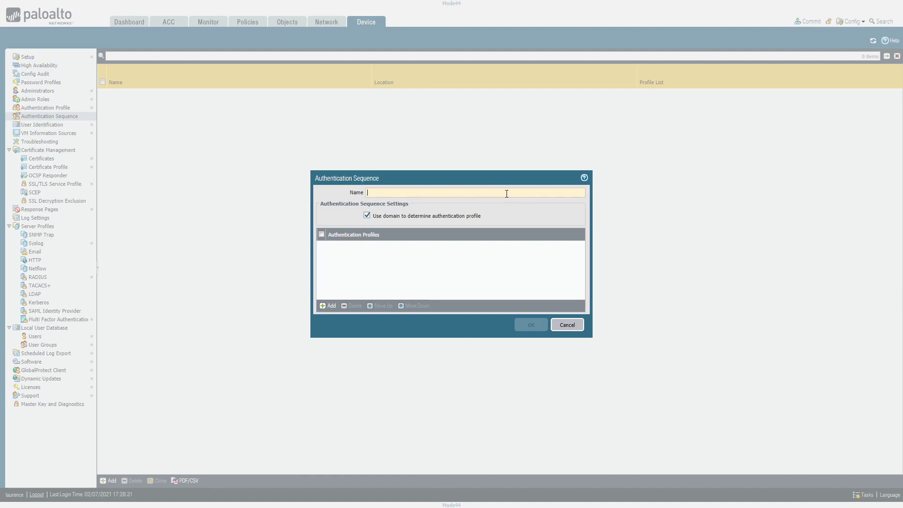
pyautogui.write('Auth s')
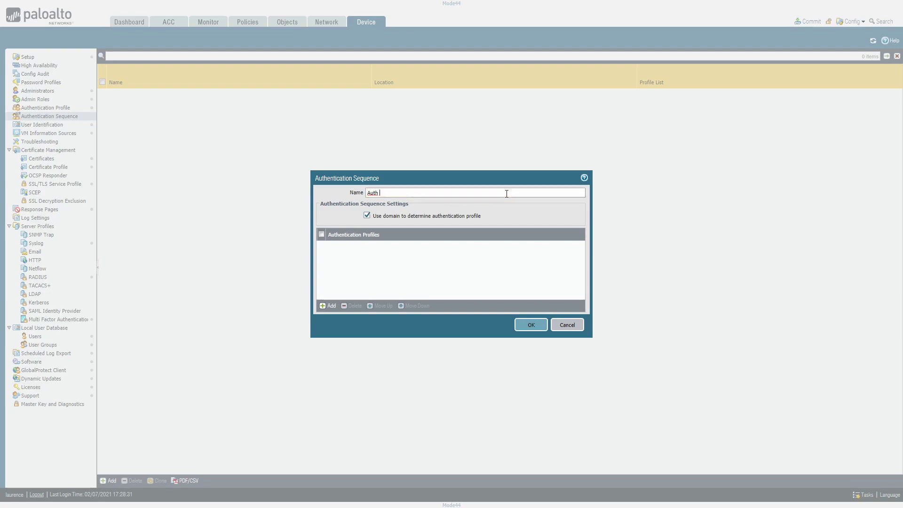
pyautogui.press('BackSpace')
pyautogui.press('BackSpace')
pyautogui.write('_seq')
pyautogui.click(329, 306)
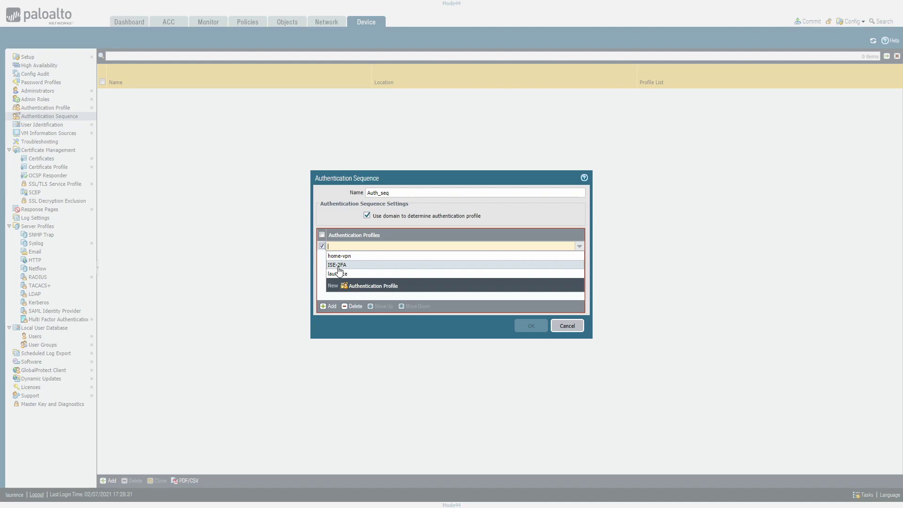
pyautogui.click(338, 266)
pyautogui.click(330, 310)
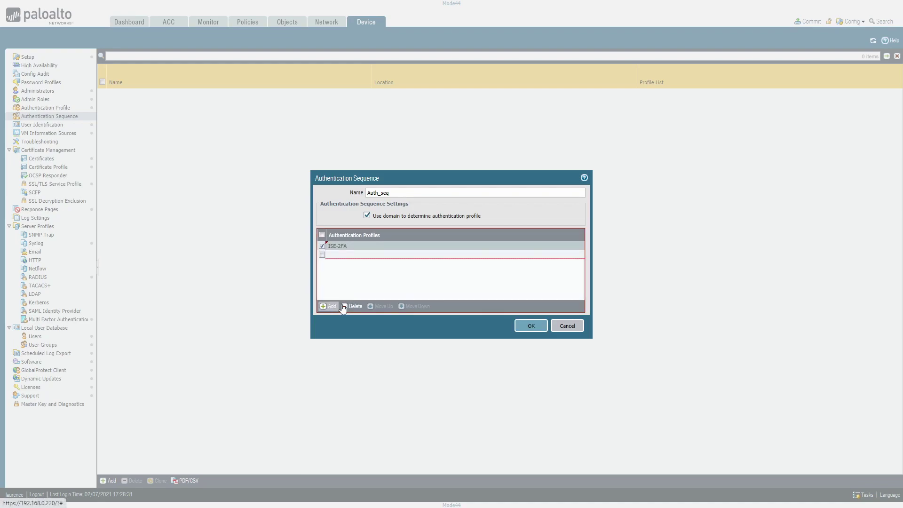
pyautogui.click(370, 283)
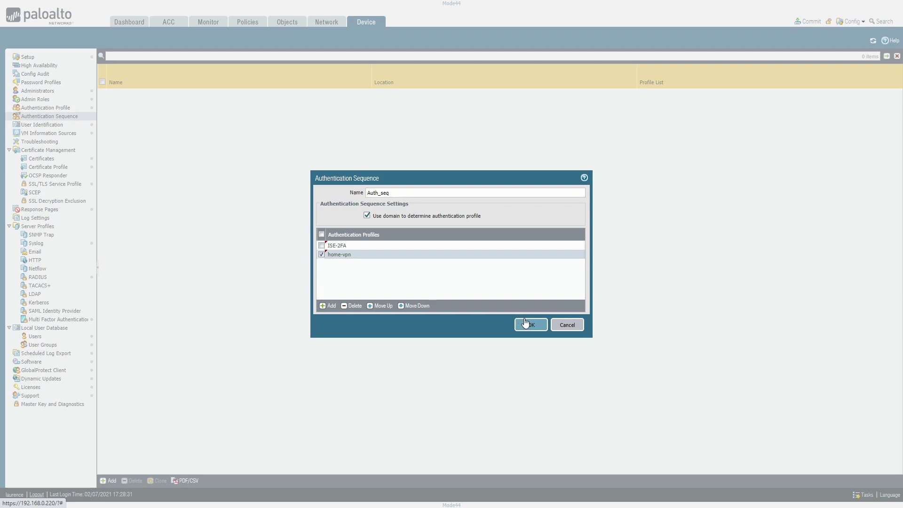
pyautogui.click(528, 325)
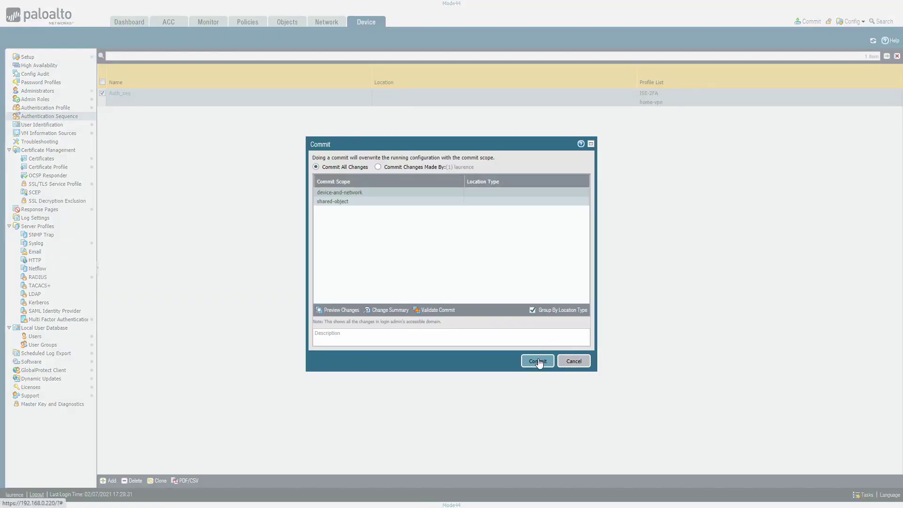
# - Commit the firewall configuration, then highlight the newest RADIUS live log entry's timestamp
pyautogui.click(538, 361)
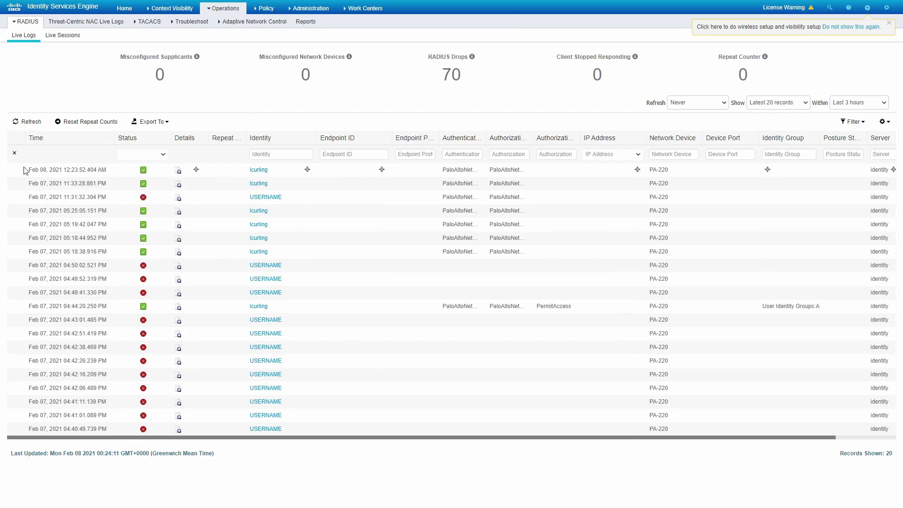
pyautogui.moveTo(27, 170); pyautogui.dragTo(112, 172)
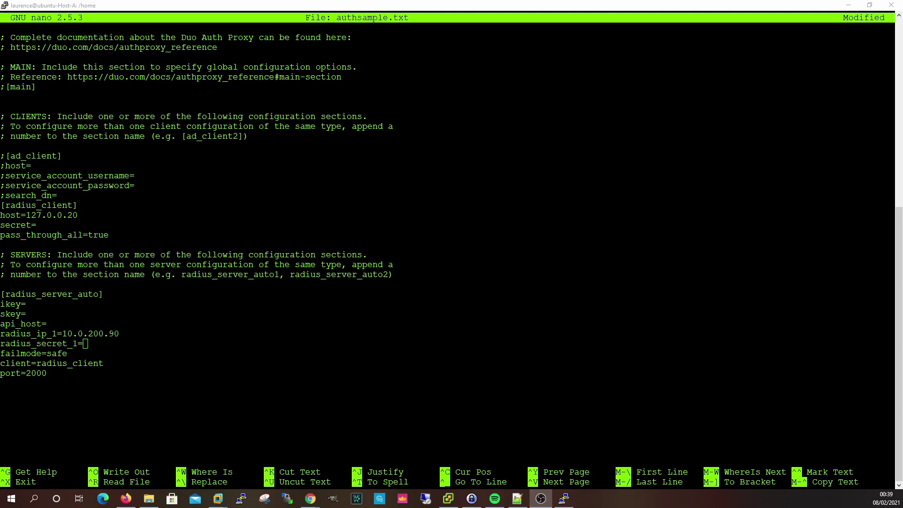
pyautogui.moveTo(176, 274); pyautogui.dragTo(389, 274)
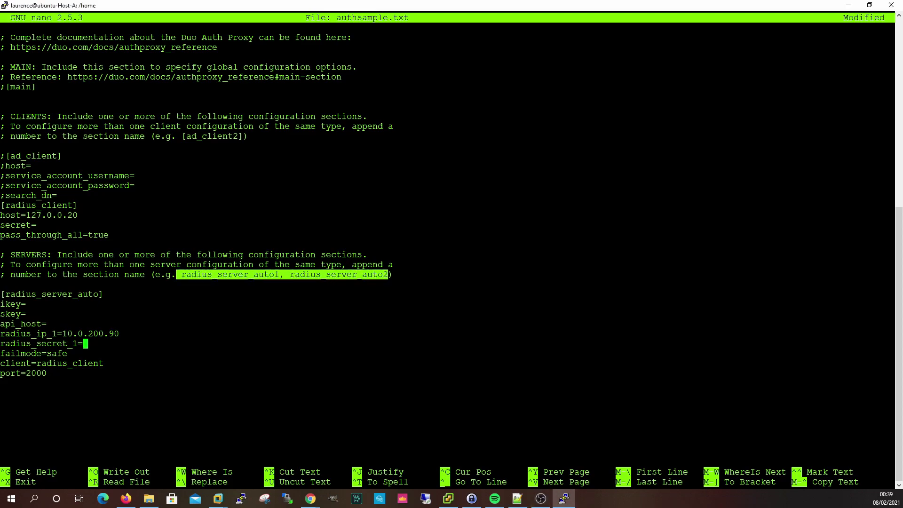
pyautogui.moveTo(186, 136); pyautogui.dragTo(248, 136)
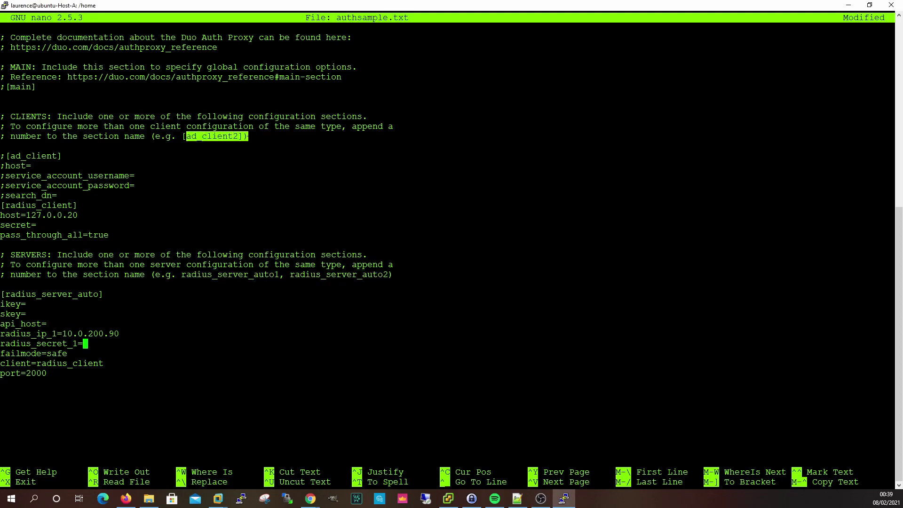